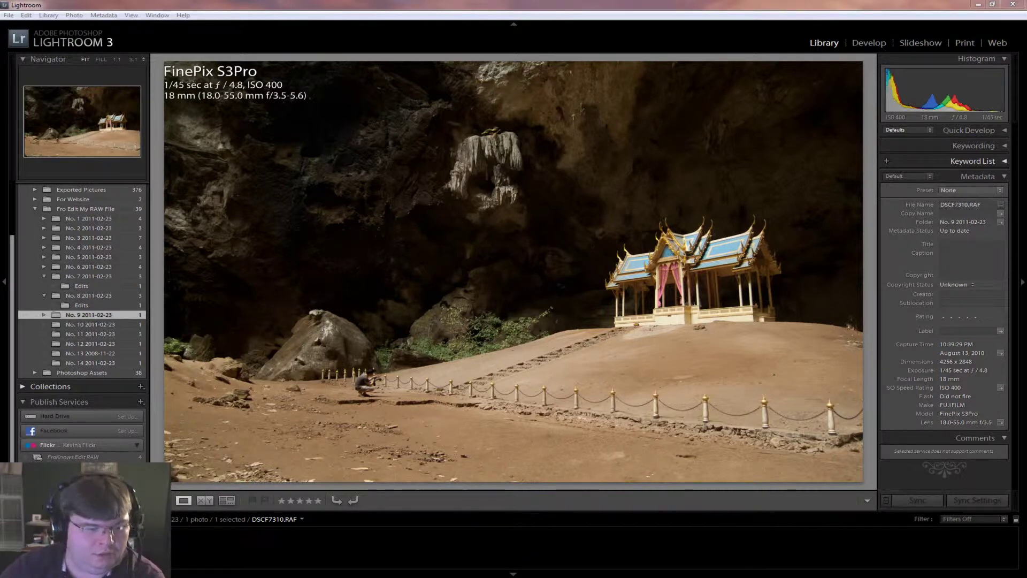
# - Create a virtual copy of DSCF7310.RAF and open it in the Develop module
pyautogui.rightClick(45, 545)
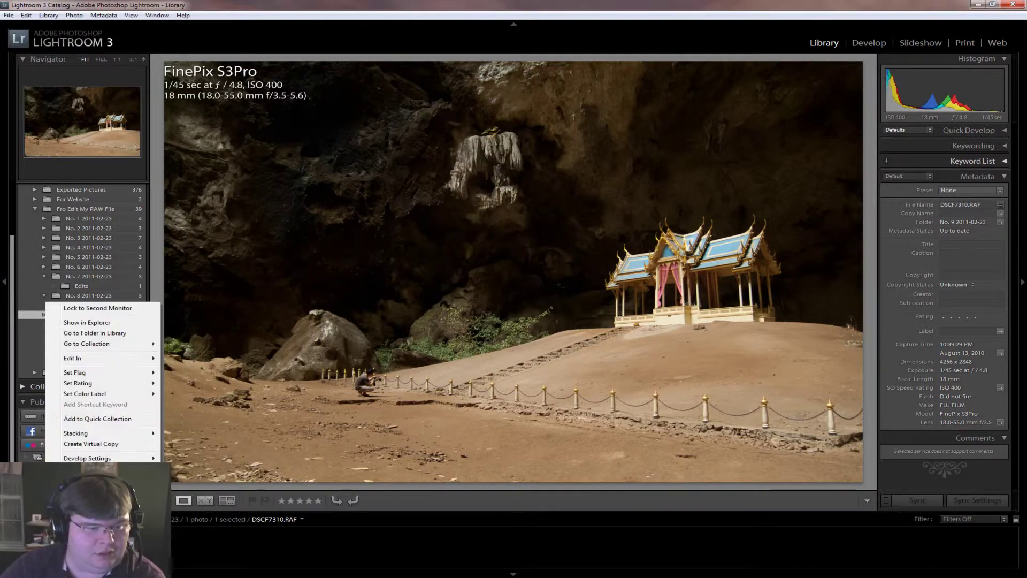
pyautogui.click(107, 445)
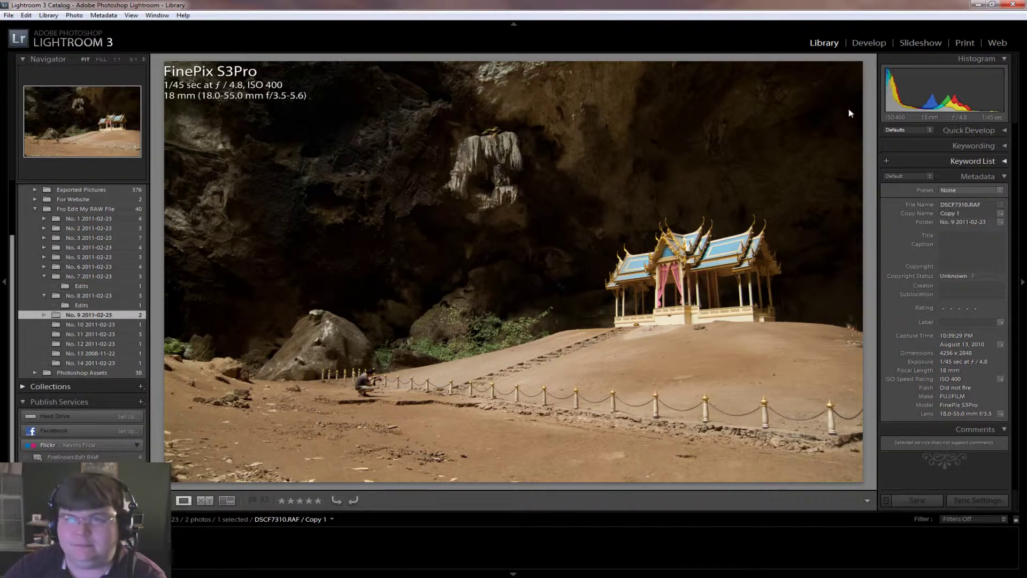
pyautogui.click(868, 43)
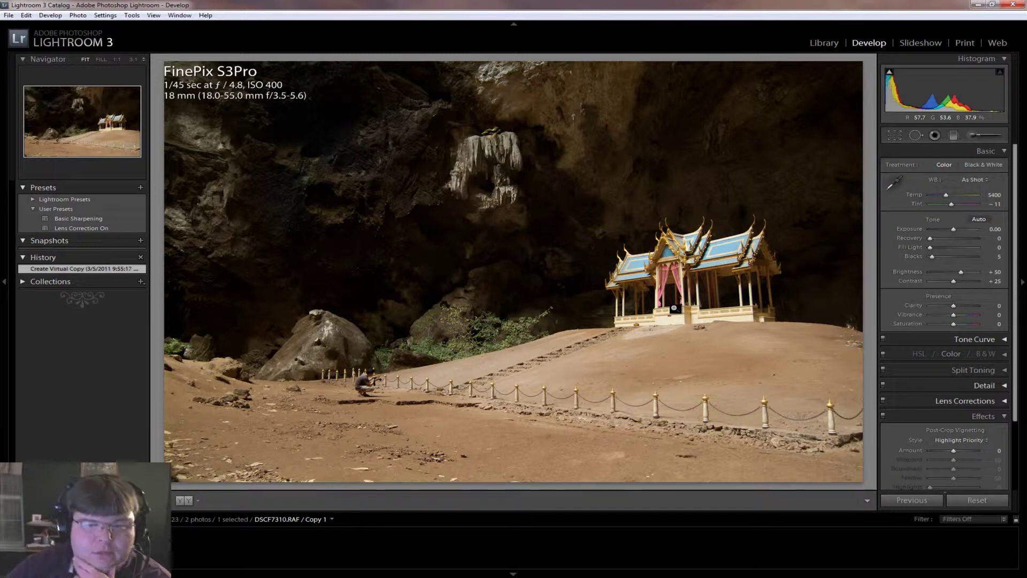
# - Apply the Basic Sharpening and Lens Correction On user presets, and check the lens profile correction settings
pyautogui.click(75, 218)
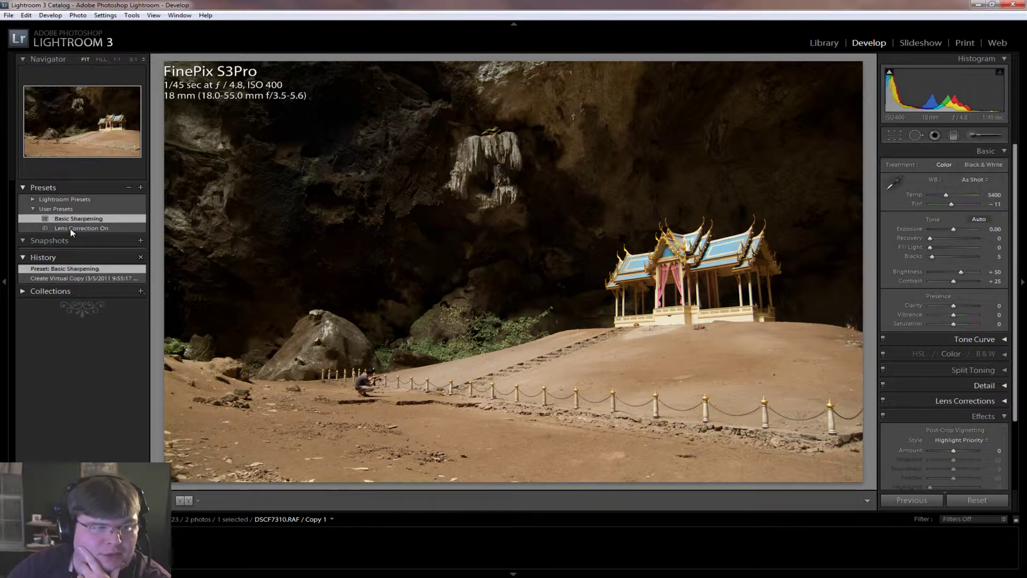
pyautogui.click(71, 228)
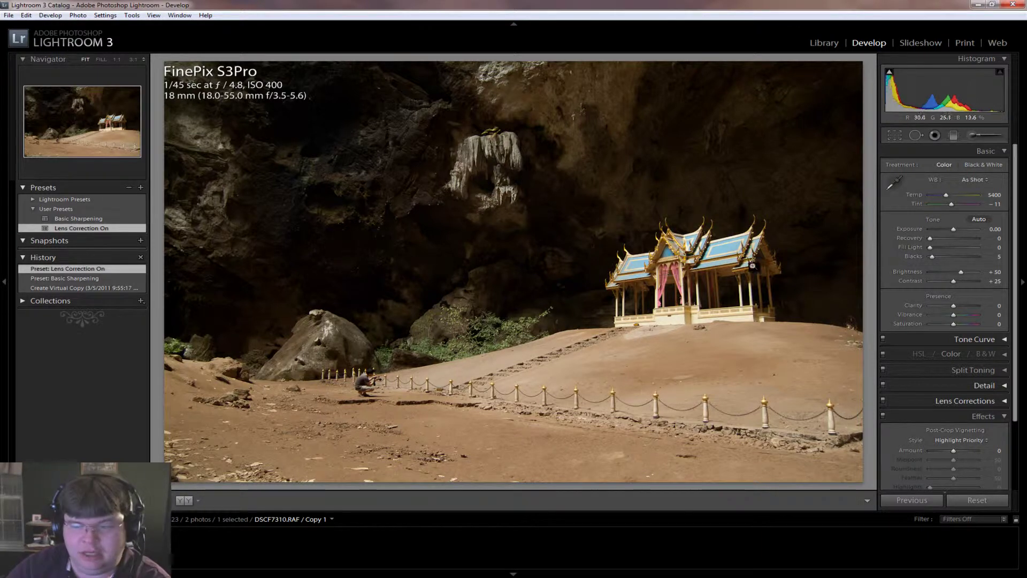
pyautogui.scroll(-3, 961, 395)
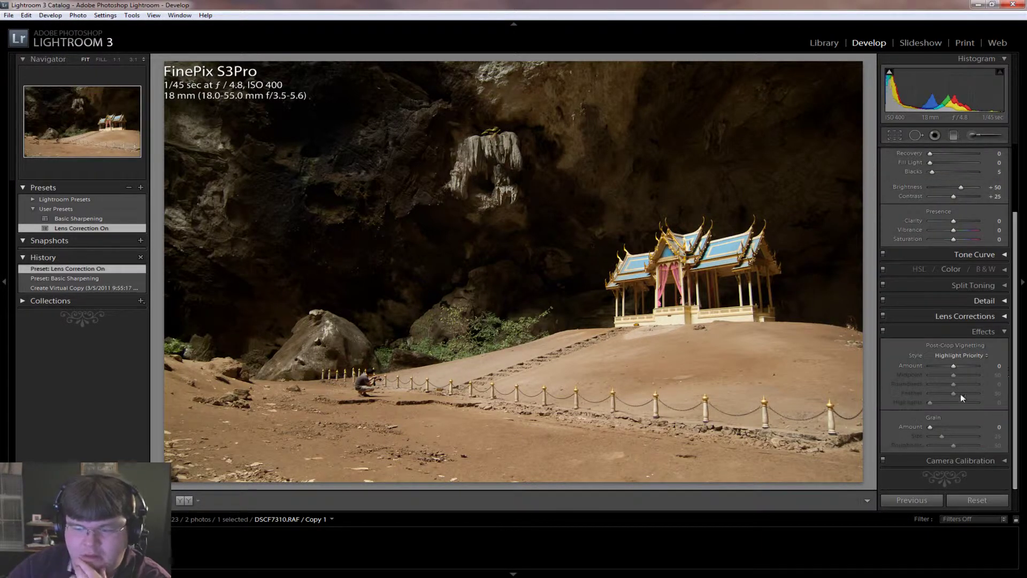
pyautogui.click(1000, 317)
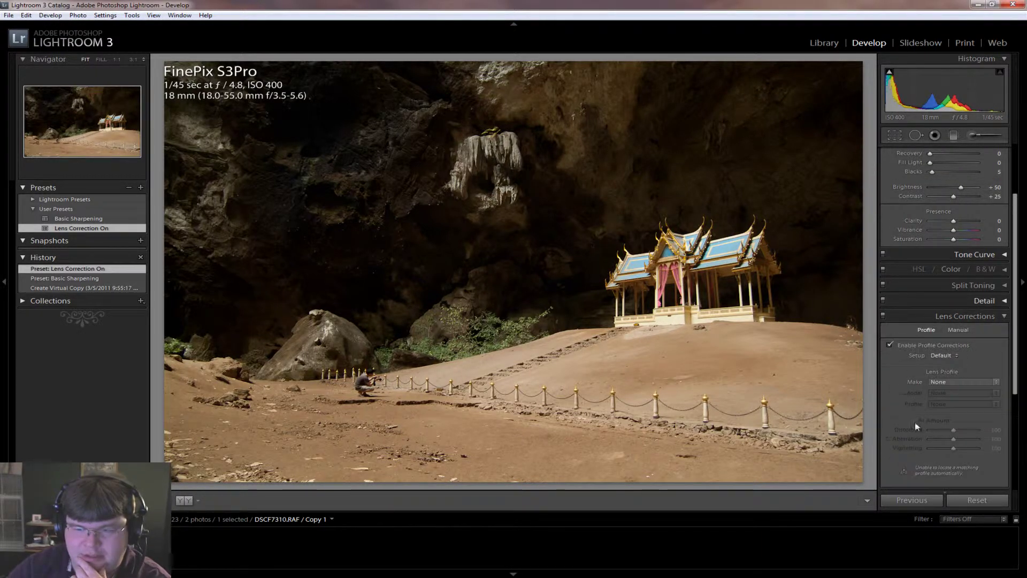
pyautogui.click(1005, 315)
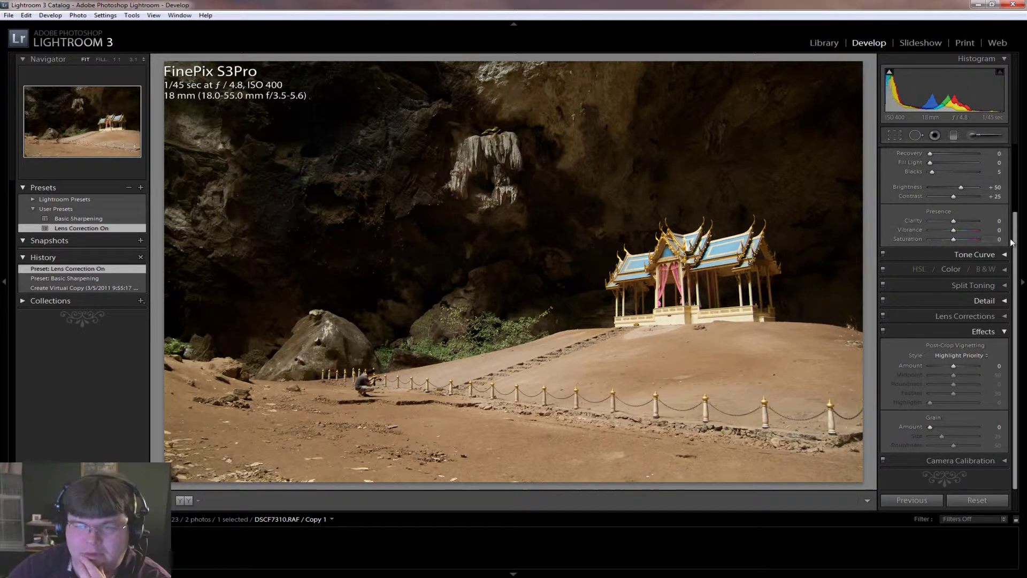
# - Warm the photo's white balance by setting the colour temperature to 7000
pyautogui.scroll(3, 1015, 239)
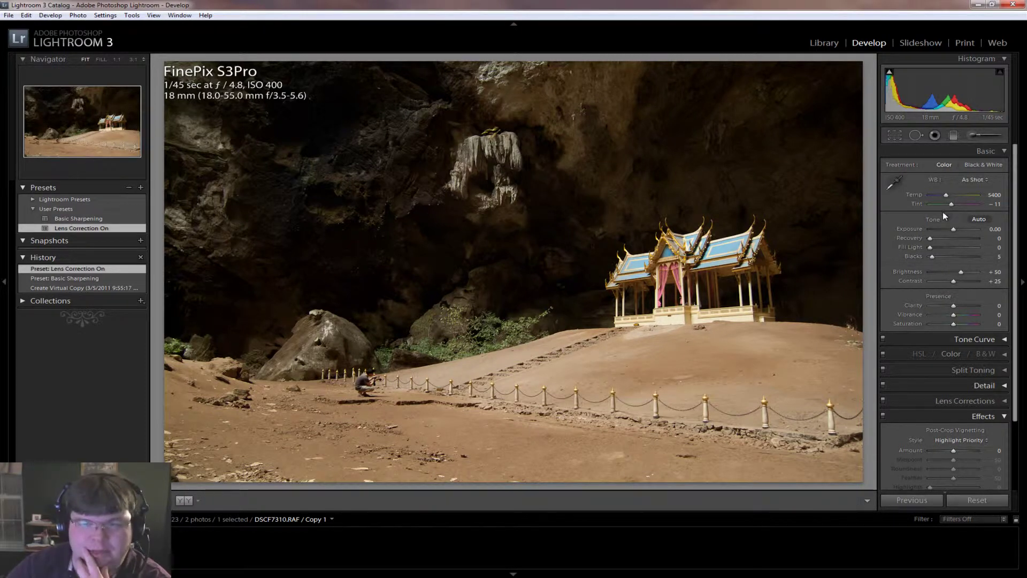
pyautogui.moveTo(946, 195); pyautogui.dragTo(953, 193)
pyautogui.click(990, 195)
pyautogui.write('7')
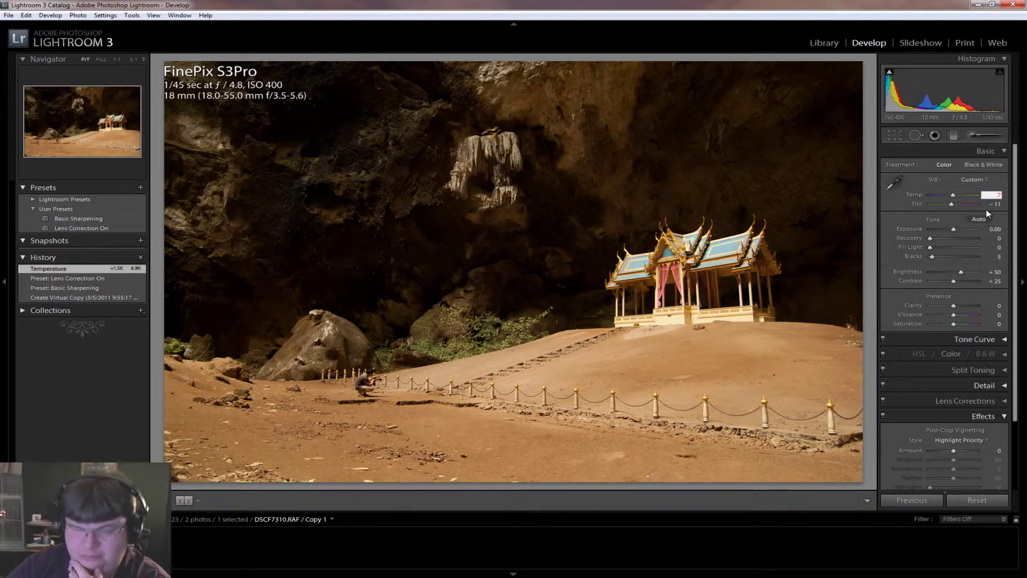
pyautogui.write('000')
pyautogui.press('Return')
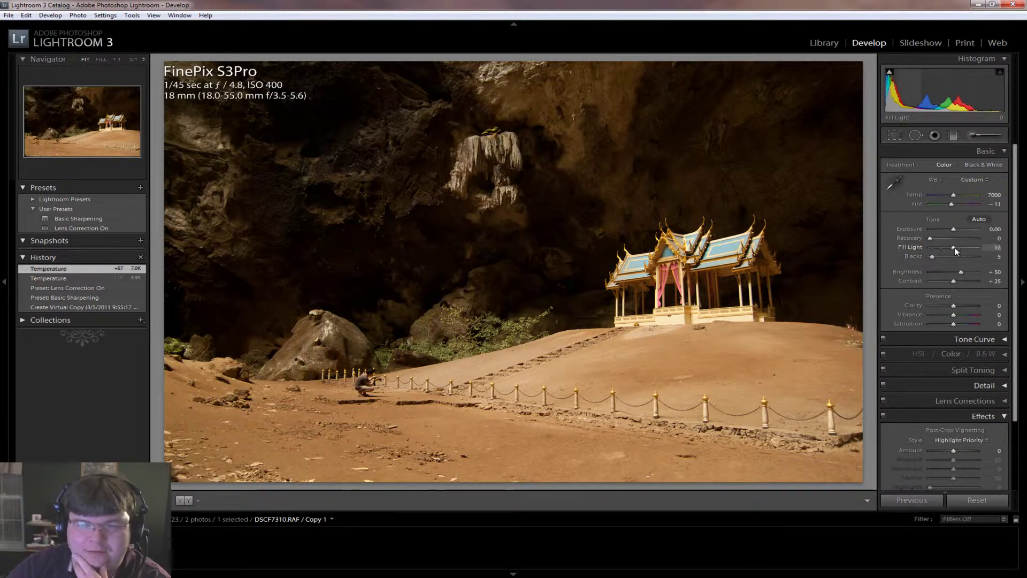
# - Brighten the cave shadows with Fill Light at 60 and strengthen Contrast to +76
pyautogui.moveTo(954, 247); pyautogui.dragTo(963, 247)
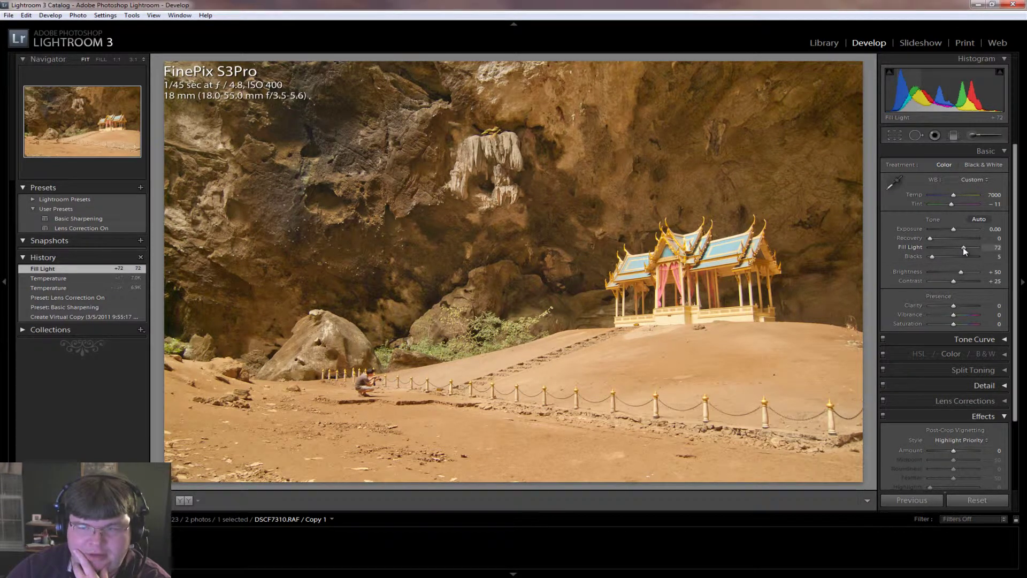
pyautogui.moveTo(963, 247); pyautogui.dragTo(957, 247)
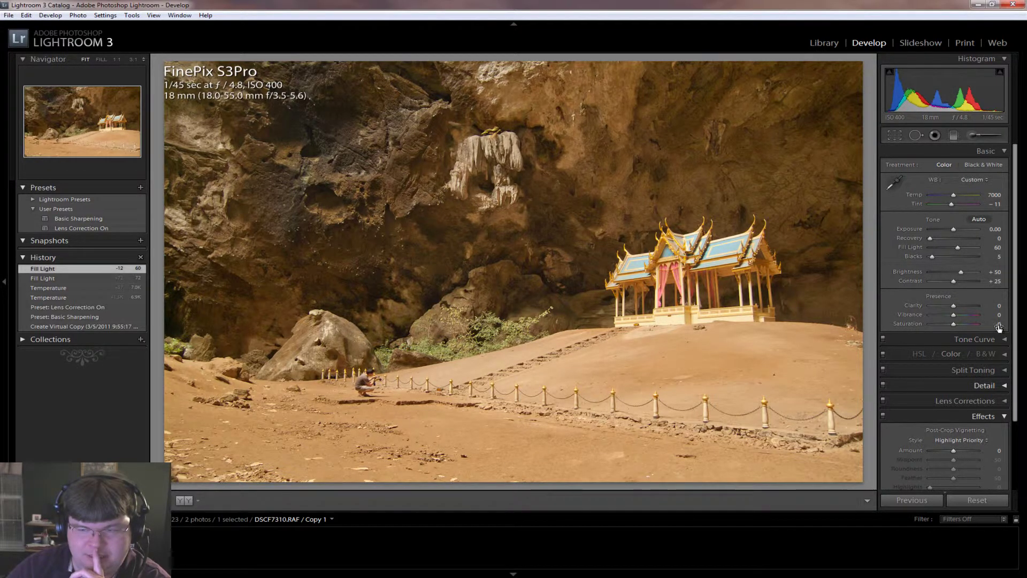
pyautogui.moveTo(958, 280); pyautogui.dragTo(971, 280)
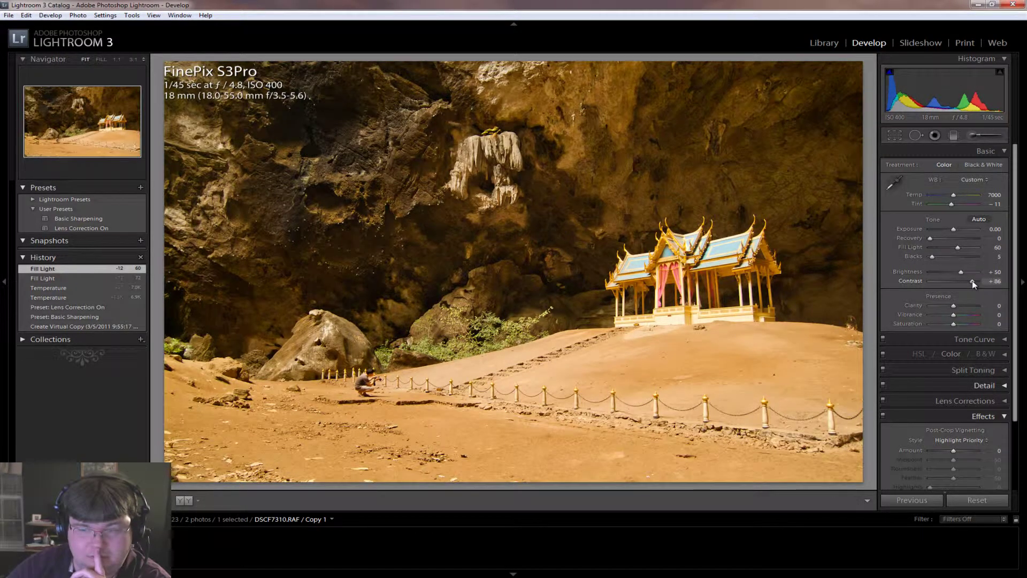
pyautogui.press('Down')
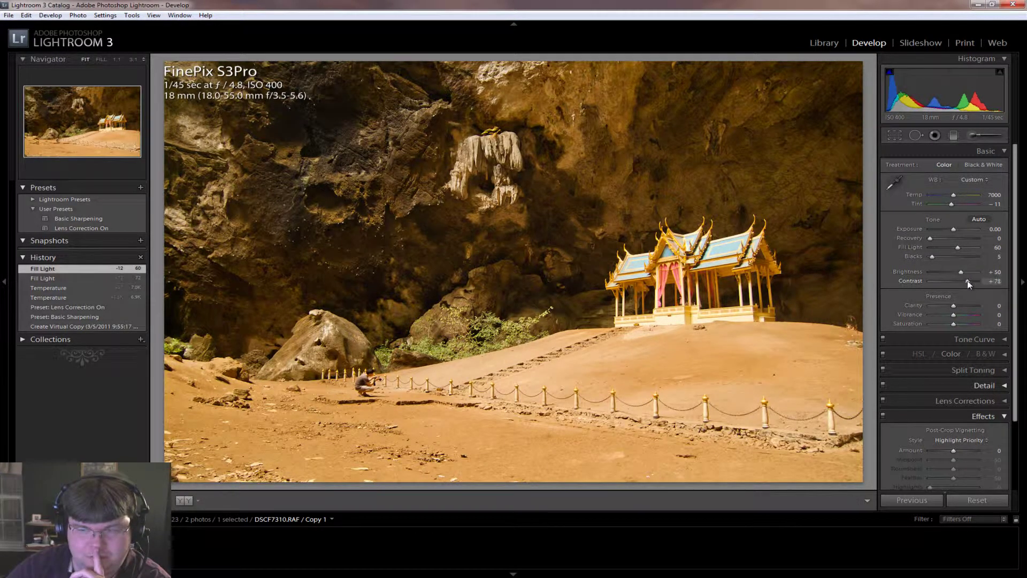
pyautogui.press('Down')
pyautogui.press('Down')
pyautogui.press('Down')
pyautogui.press('Down')
pyautogui.press('Down')
pyautogui.press('Down')
pyautogui.press('Down')
pyautogui.press('Up')
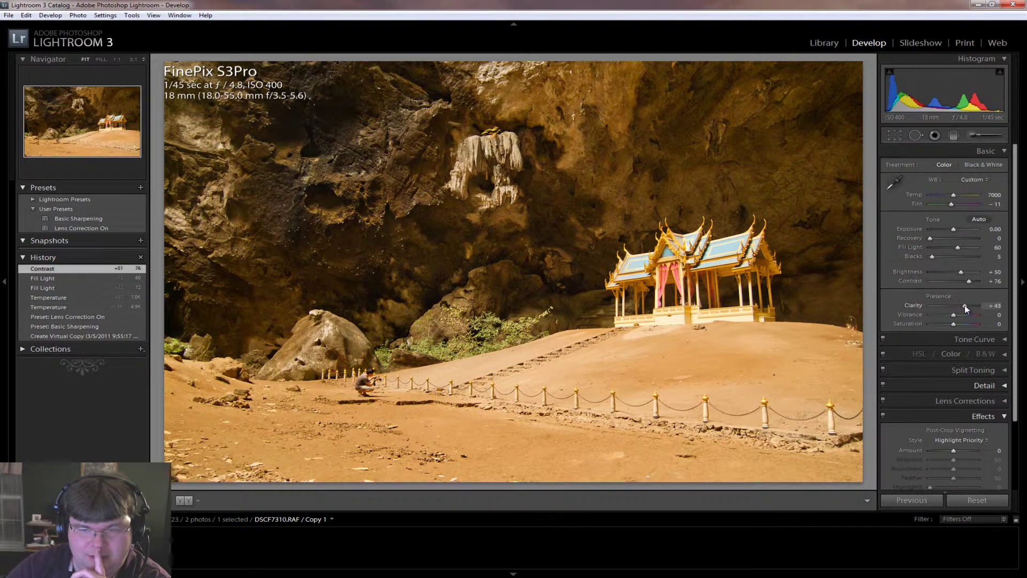
# - Set the photo's Clarity to +26, Vibrance to +13 and Saturation to -15
pyautogui.moveTo(970, 306); pyautogui.dragTo(958, 306)
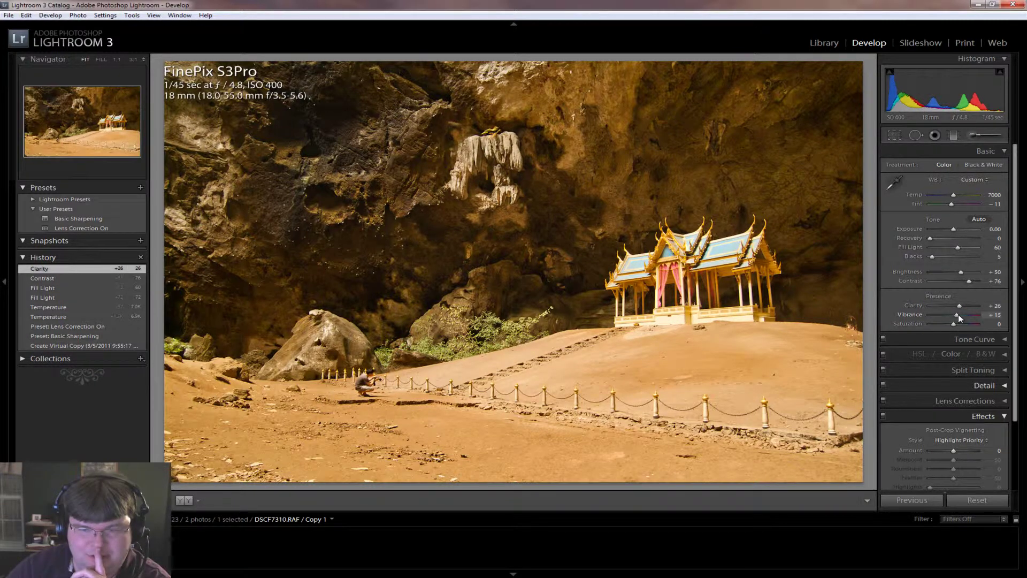
pyautogui.moveTo(957, 317); pyautogui.dragTo(950, 324)
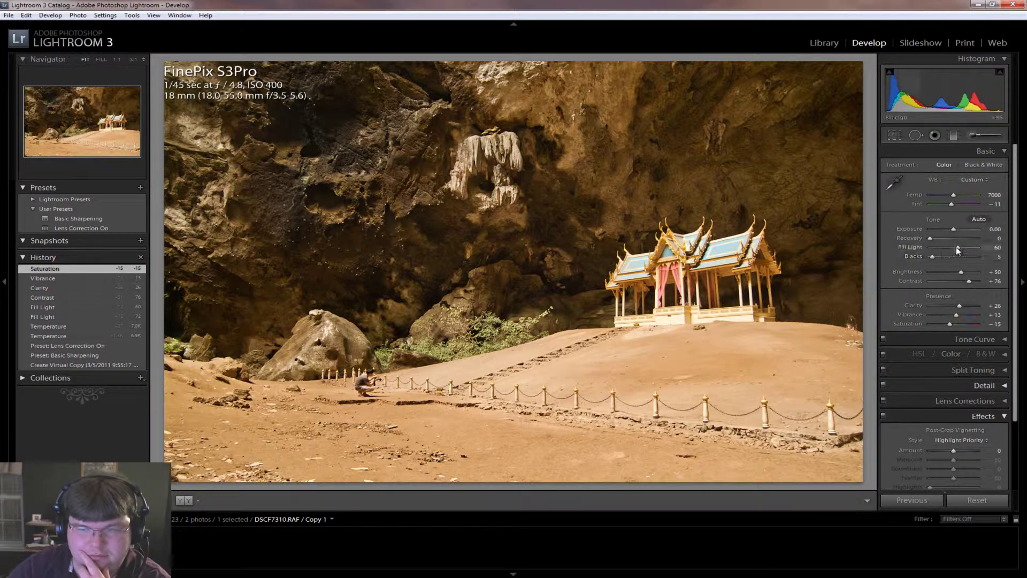
# - Set Fill Light to 48 and Saturation to -10, and raise Exposure to +0.23
pyautogui.moveTo(954, 248); pyautogui.dragTo(952, 251)
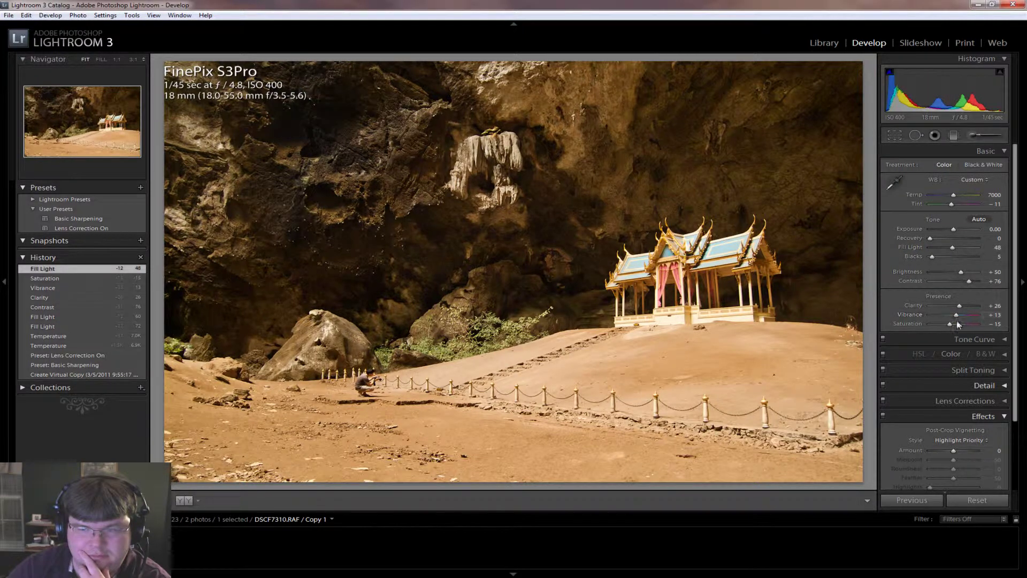
pyautogui.moveTo(952, 328); pyautogui.dragTo(952, 325)
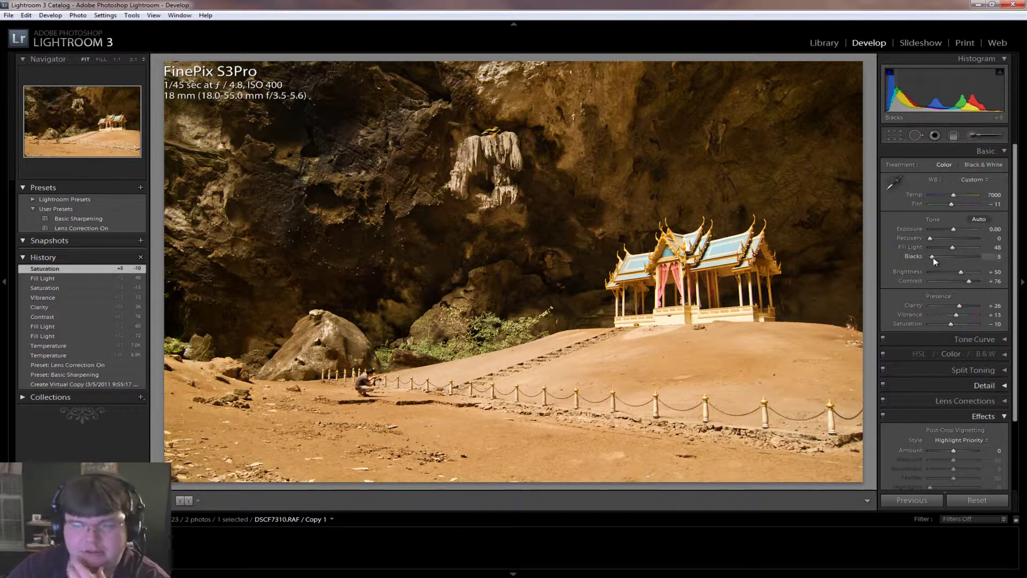
pyautogui.click(955, 227)
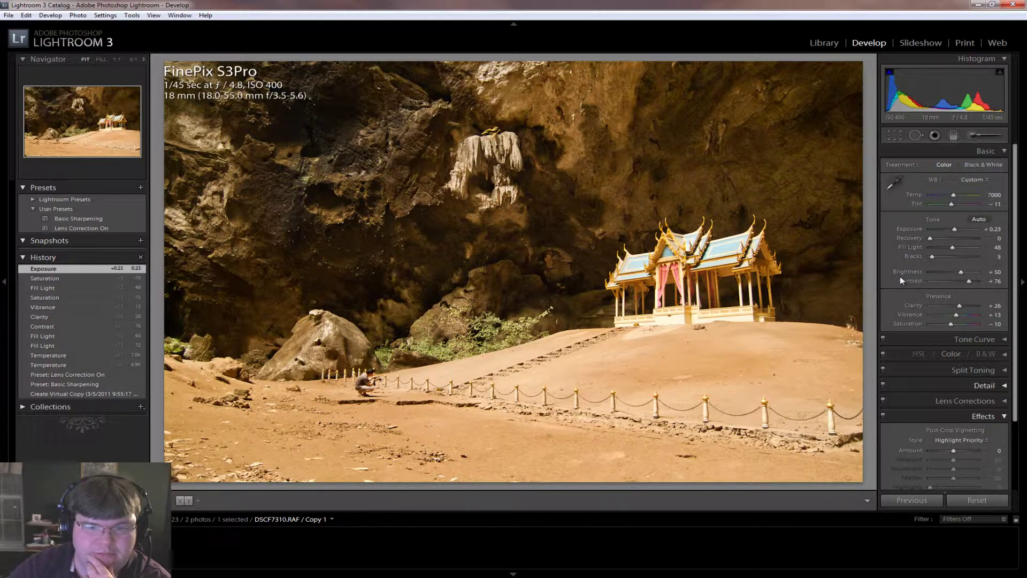
# - Set Contrast to +81 and Blacks to 9 while checking the fence and bushes at 1:1
pyautogui.click(577, 366)
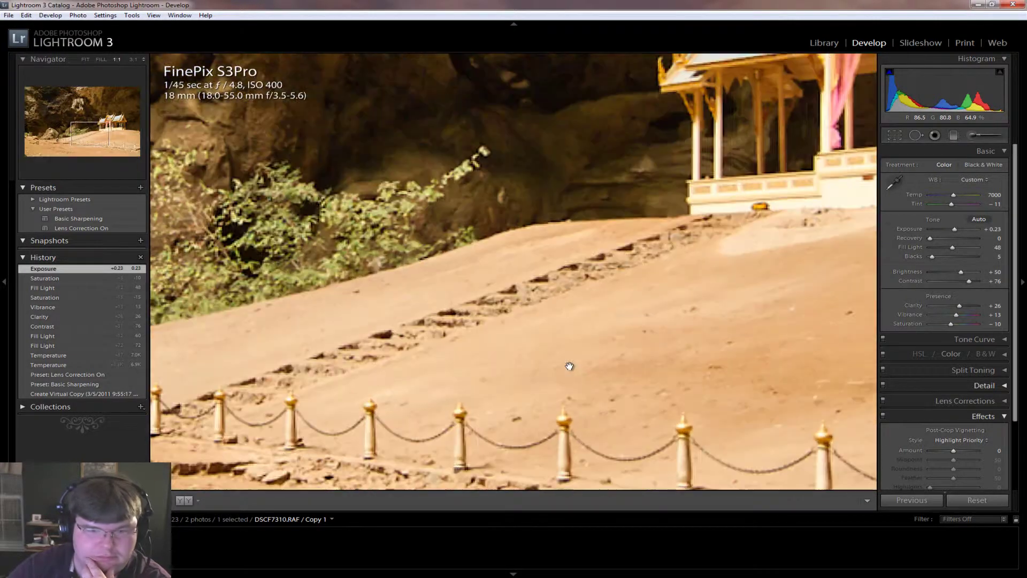
pyautogui.moveTo(562, 361); pyautogui.dragTo(783, 343)
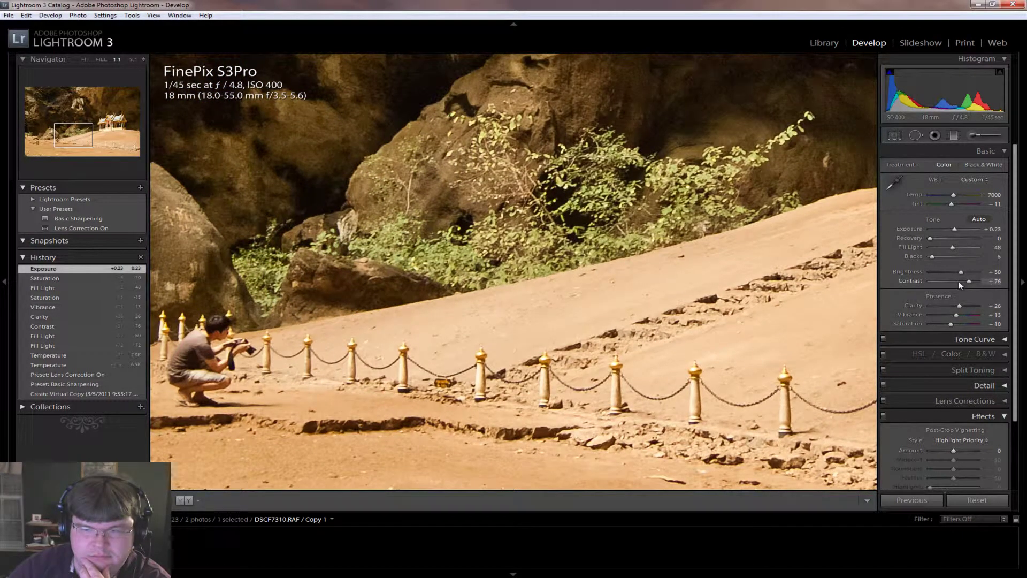
pyautogui.moveTo(968, 281); pyautogui.dragTo(970, 280)
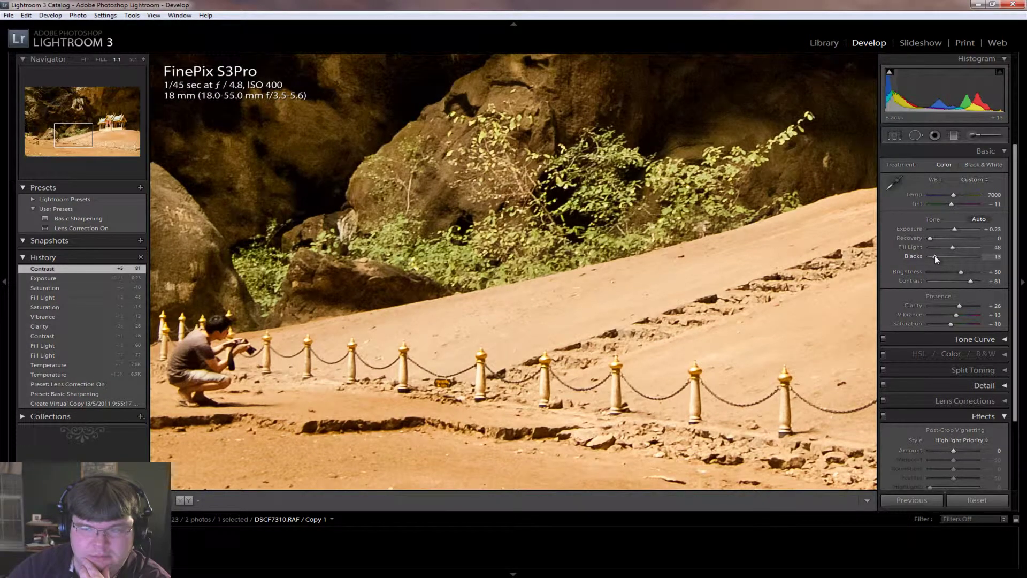
pyautogui.moveTo(935, 259); pyautogui.dragTo(933, 258)
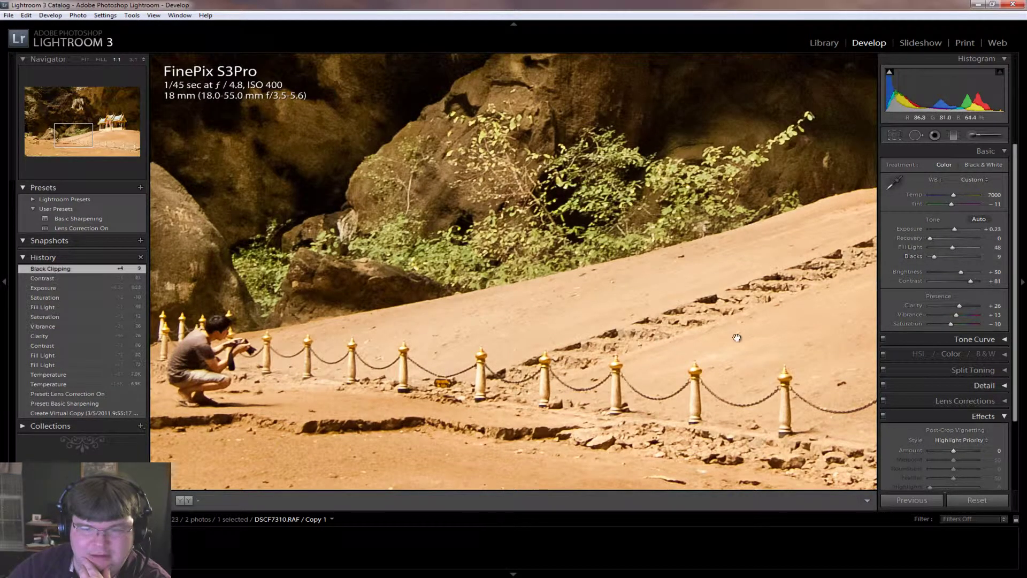
pyautogui.click(736, 336)
pyautogui.click(683, 320)
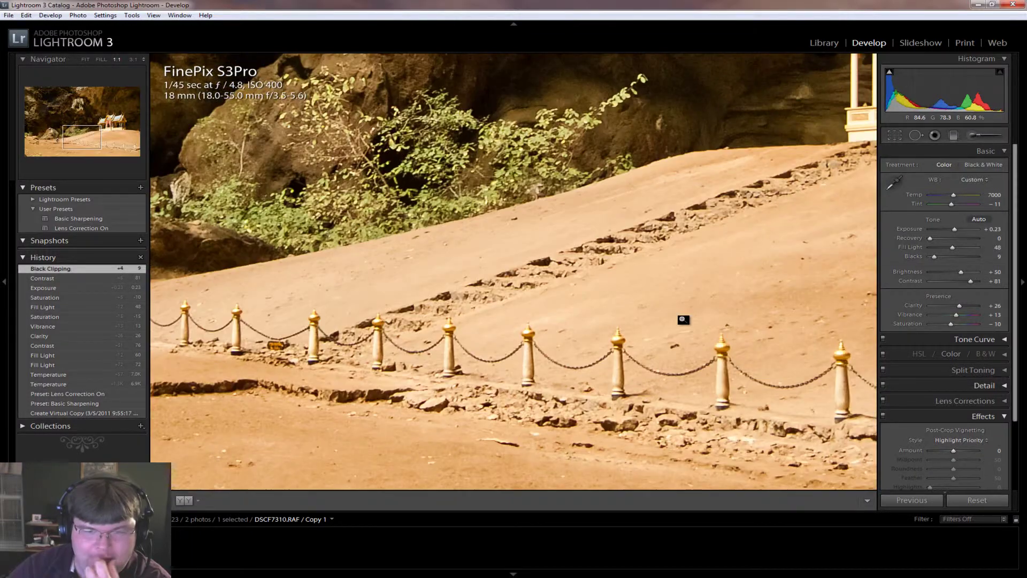
pyautogui.click(683, 319)
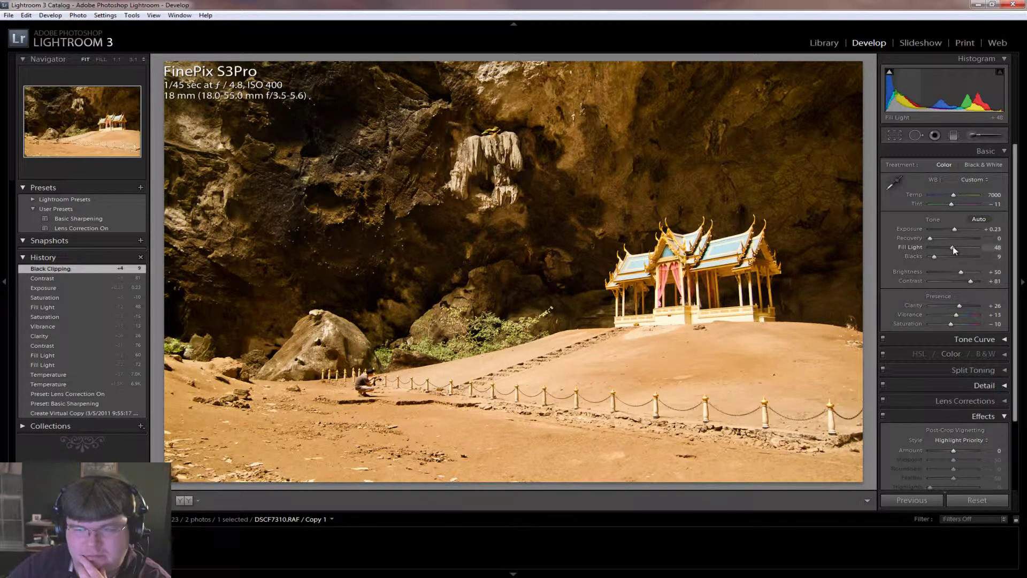
# - Refine the photo's tones with Contrast at +86, Clarity at +8 and Fill Light at 44
pyautogui.click(974, 280)
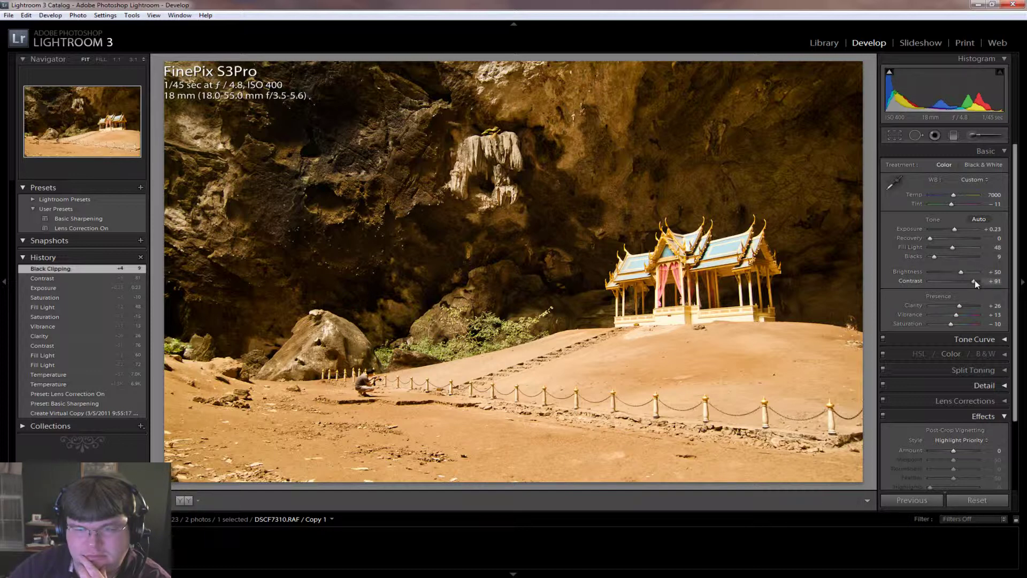
pyautogui.moveTo(974, 283); pyautogui.dragTo(955, 309)
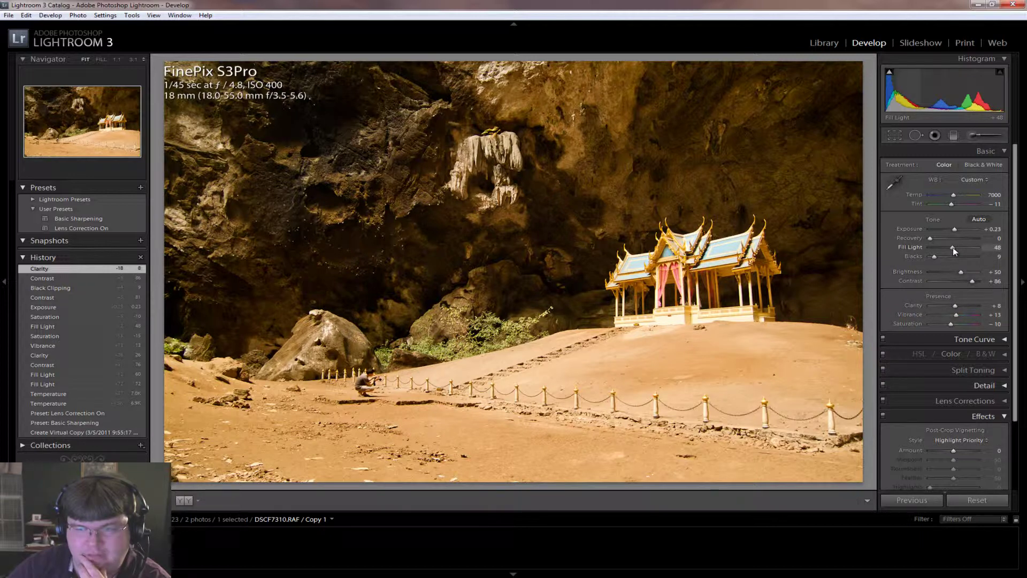
pyautogui.moveTo(952, 247); pyautogui.dragTo(949, 248)
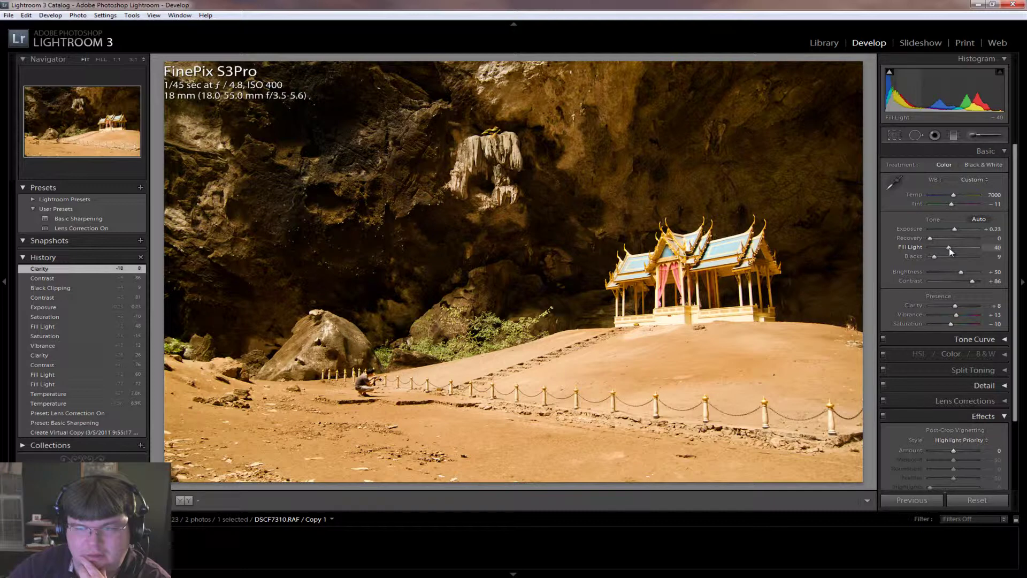
pyautogui.moveTo(949, 248); pyautogui.dragTo(951, 248)
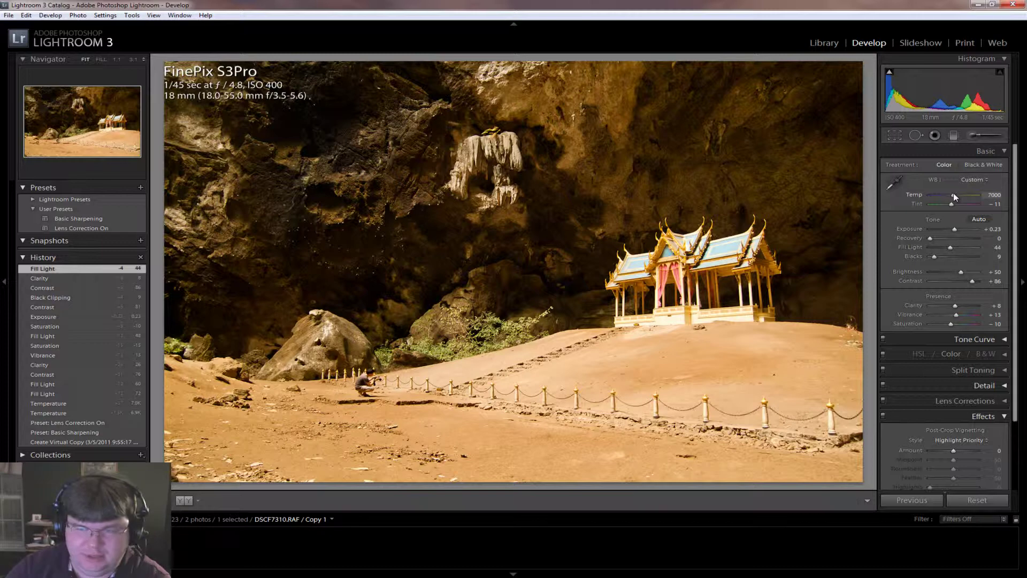
# - Set the temperature to 6023 and Vibrance to +20, and inspect the pavilion's colours at 1:1
pyautogui.moveTo(953, 194); pyautogui.dragTo(948, 196)
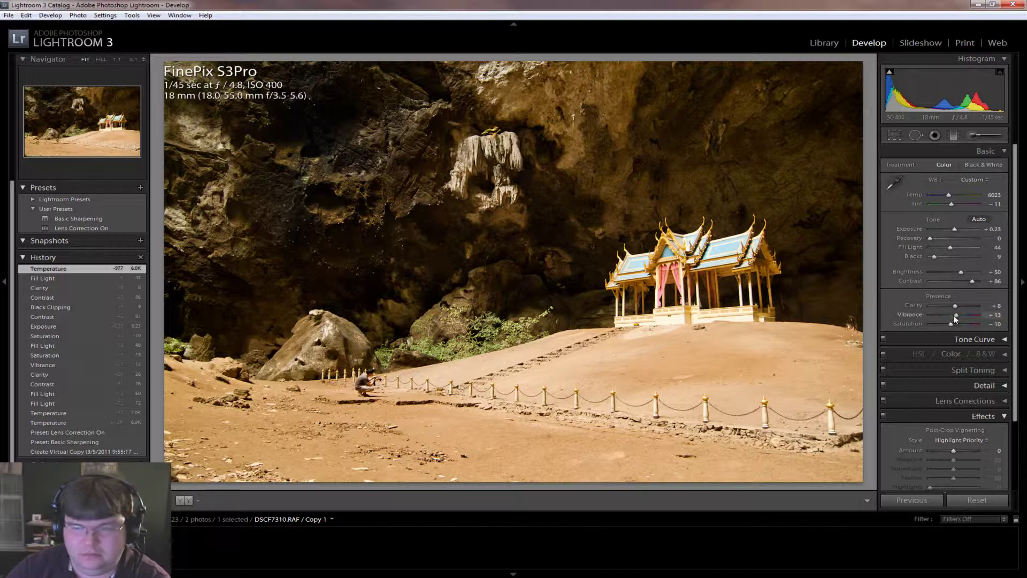
pyautogui.moveTo(956, 314); pyautogui.dragTo(957, 313)
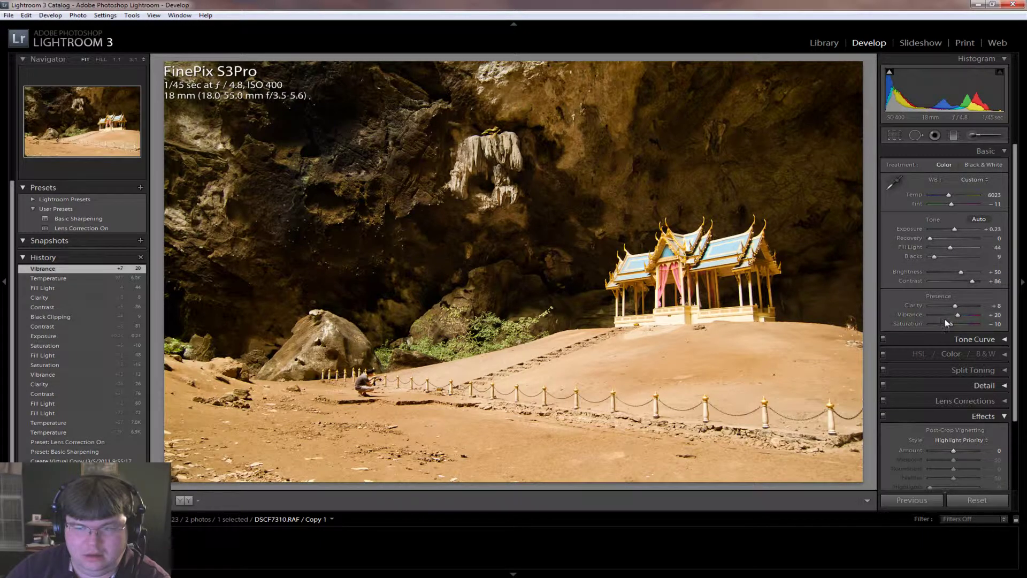
pyautogui.click(673, 291)
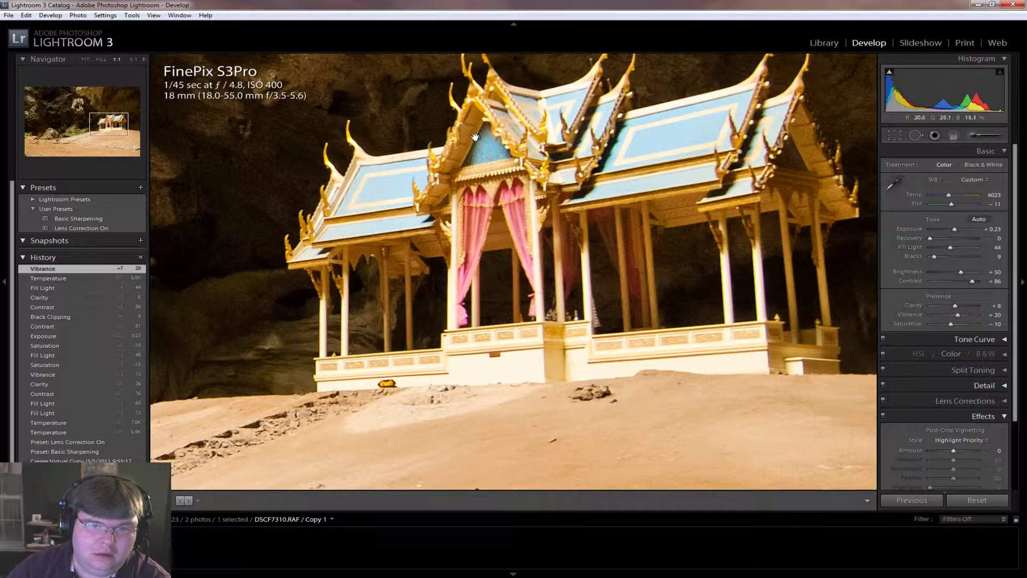
pyautogui.click(304, 349)
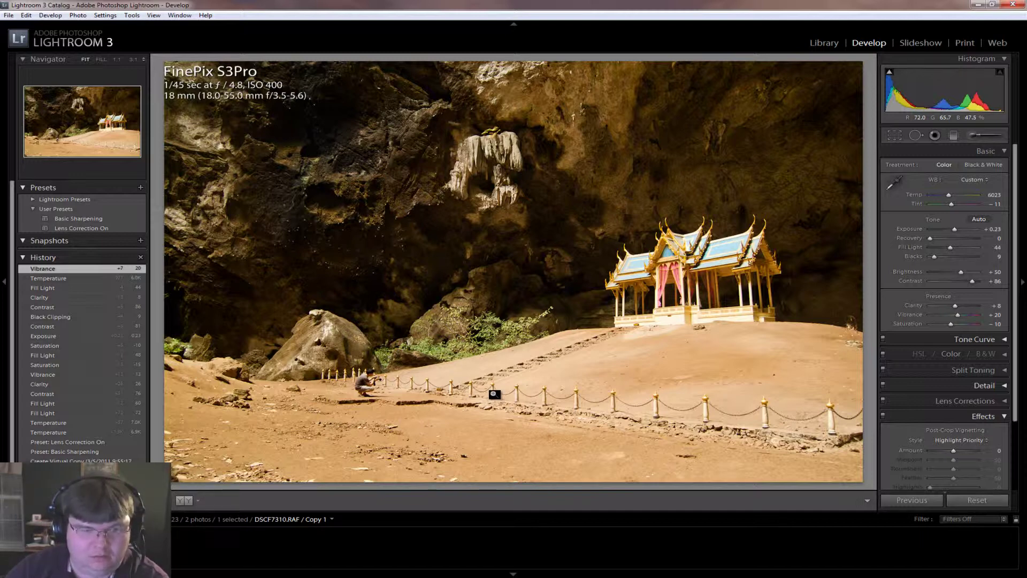
# - Examine the fence, crouching photographer, bushes and pavilion at 1:1
pyautogui.click(500, 392)
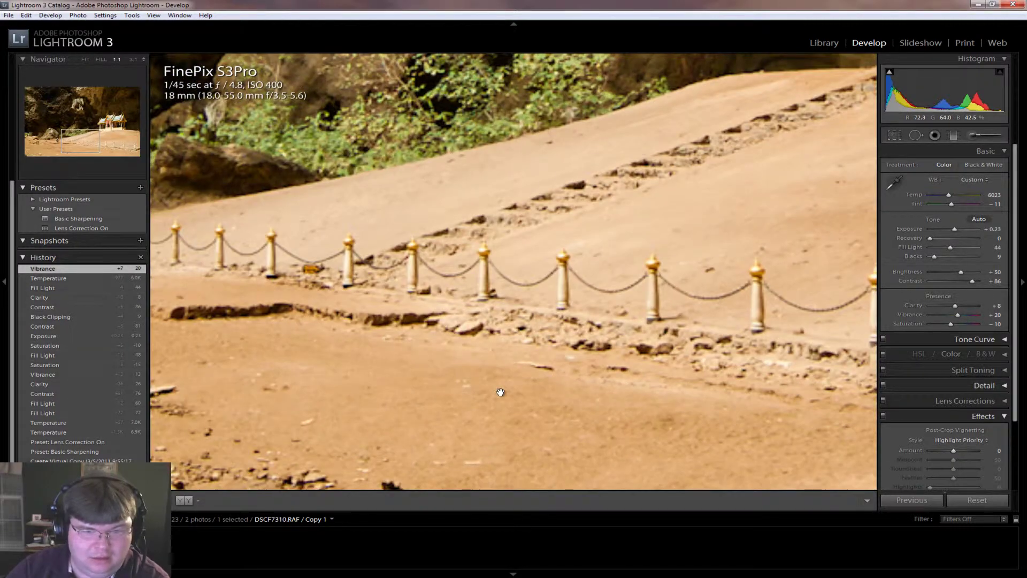
pyautogui.click(296, 285)
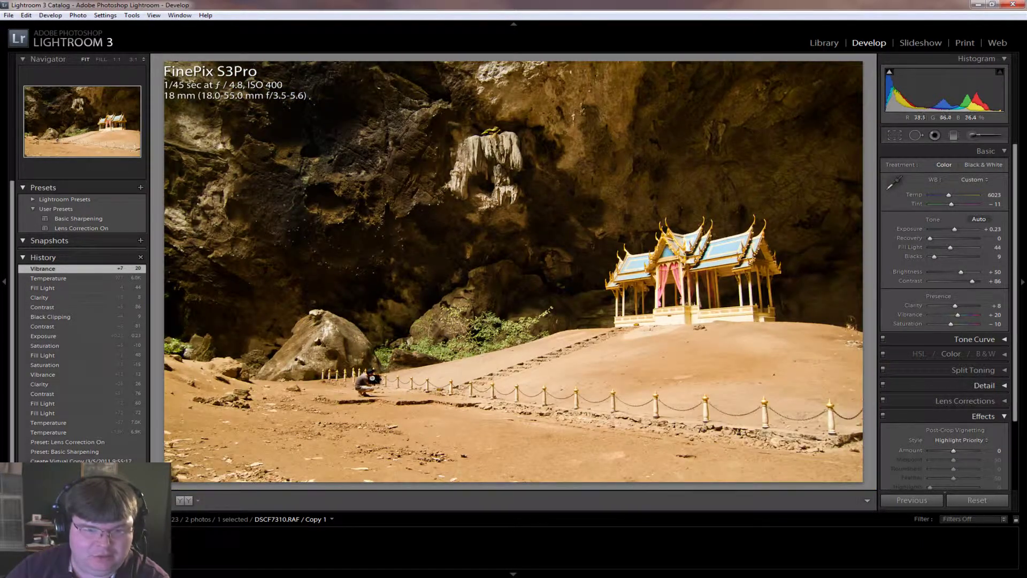
pyautogui.click(372, 378)
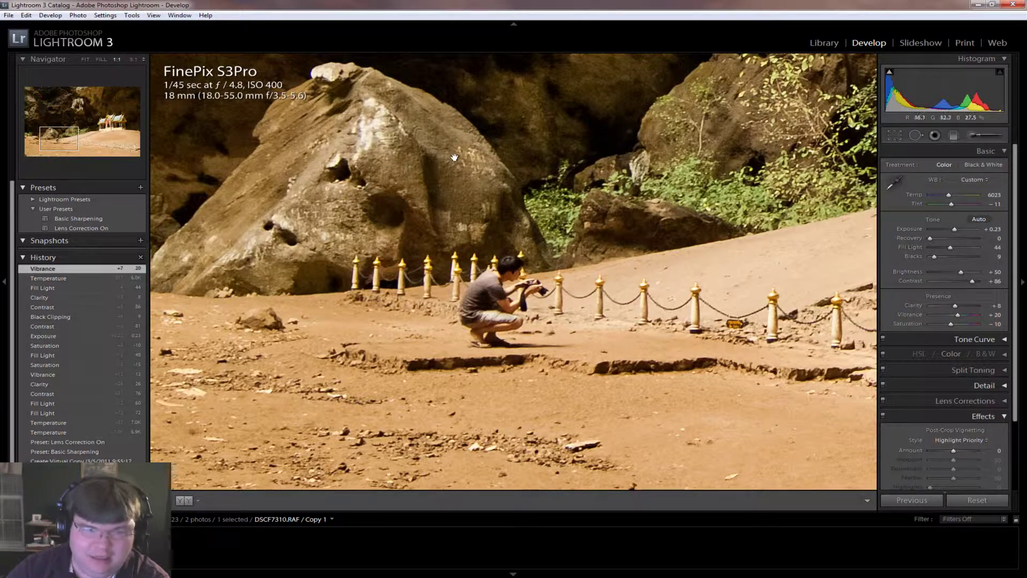
pyautogui.click(468, 192)
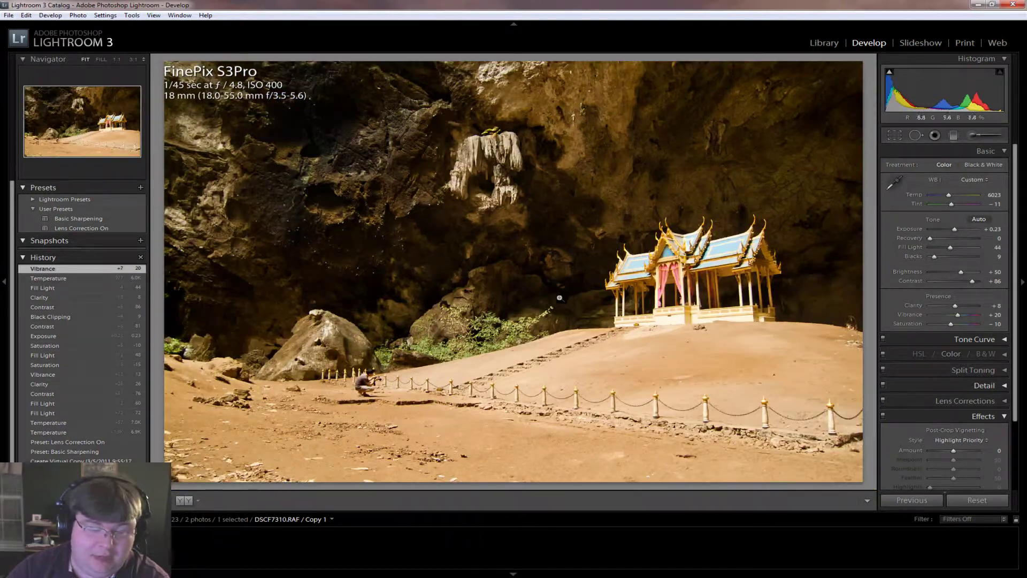
pyautogui.click(436, 325)
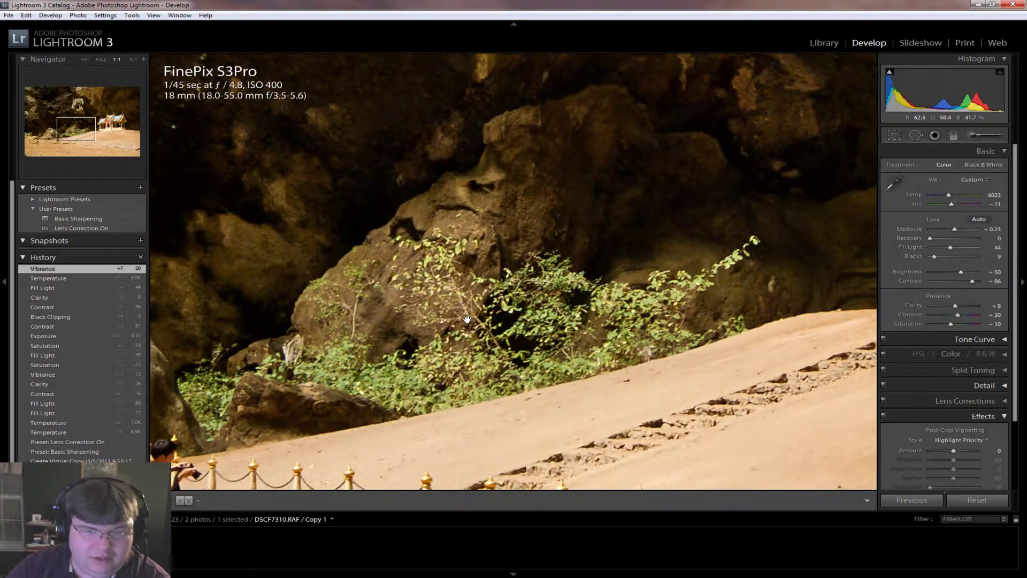
pyautogui.click(561, 301)
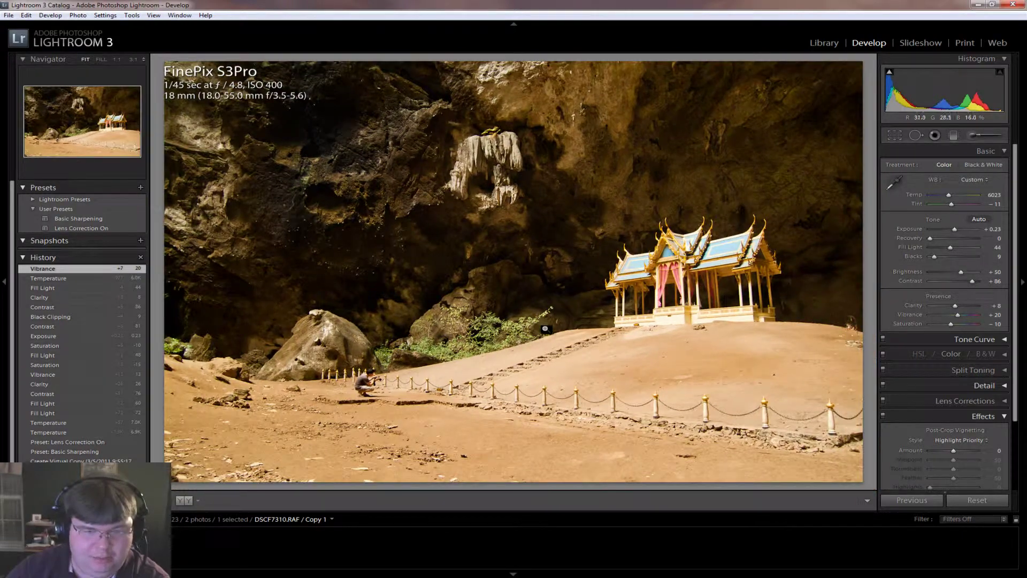
pyautogui.click(680, 286)
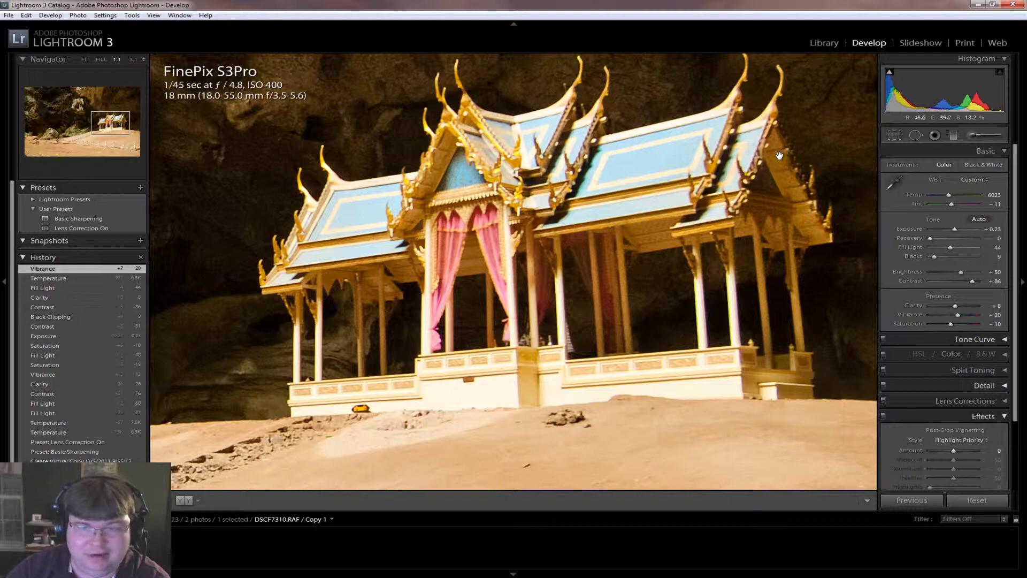
# - Examine the pavilion's roof ornaments, gable, curtains and eaves at 3:1 magnification
pyautogui.click(133, 60)
pyautogui.moveTo(607, 211); pyautogui.dragTo(550, 431)
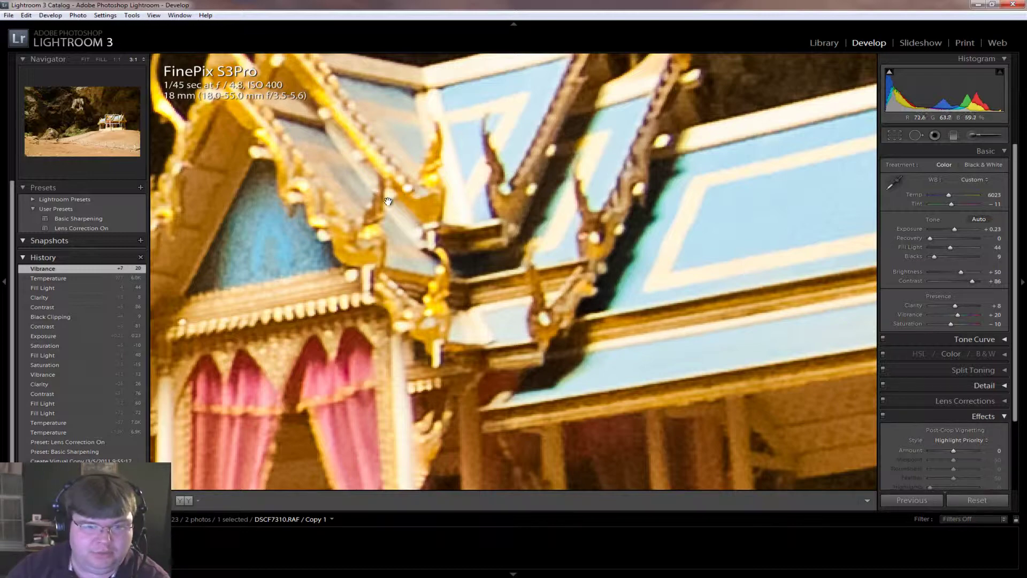
pyautogui.moveTo(378, 239); pyautogui.dragTo(538, 240)
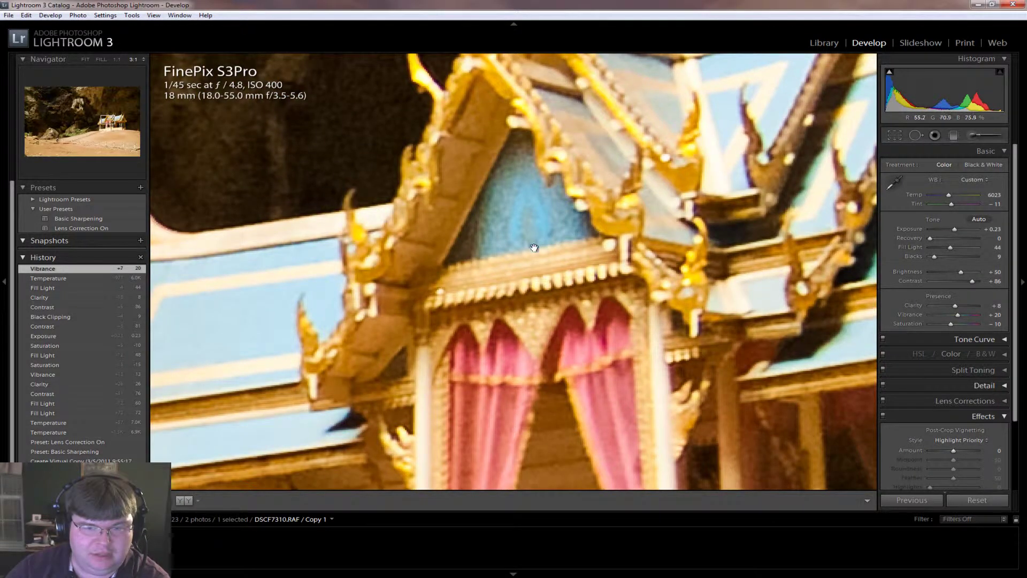
pyautogui.moveTo(523, 292); pyautogui.dragTo(594, 128)
pyautogui.moveTo(427, 288); pyautogui.dragTo(800, 244)
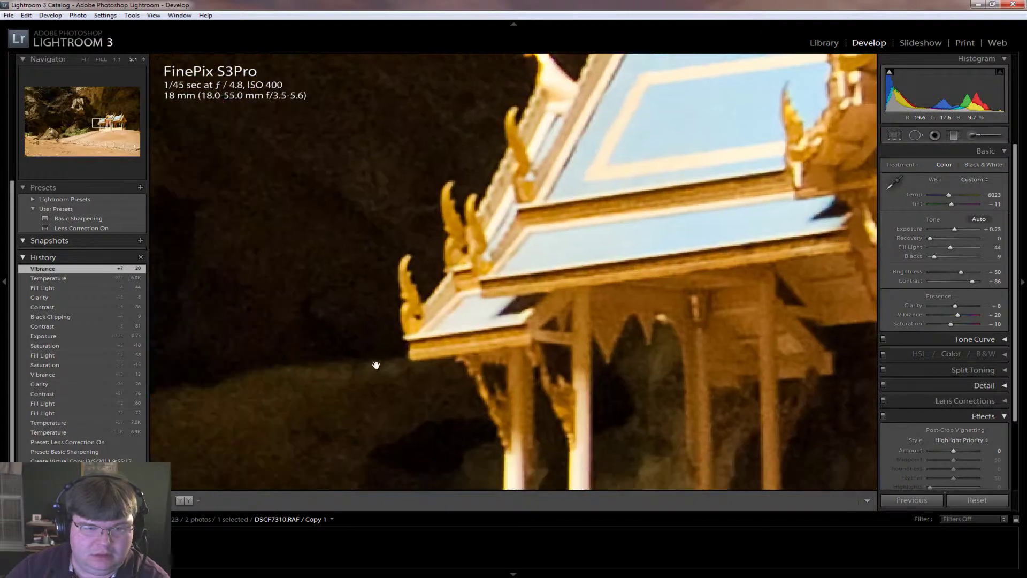
pyautogui.click(375, 366)
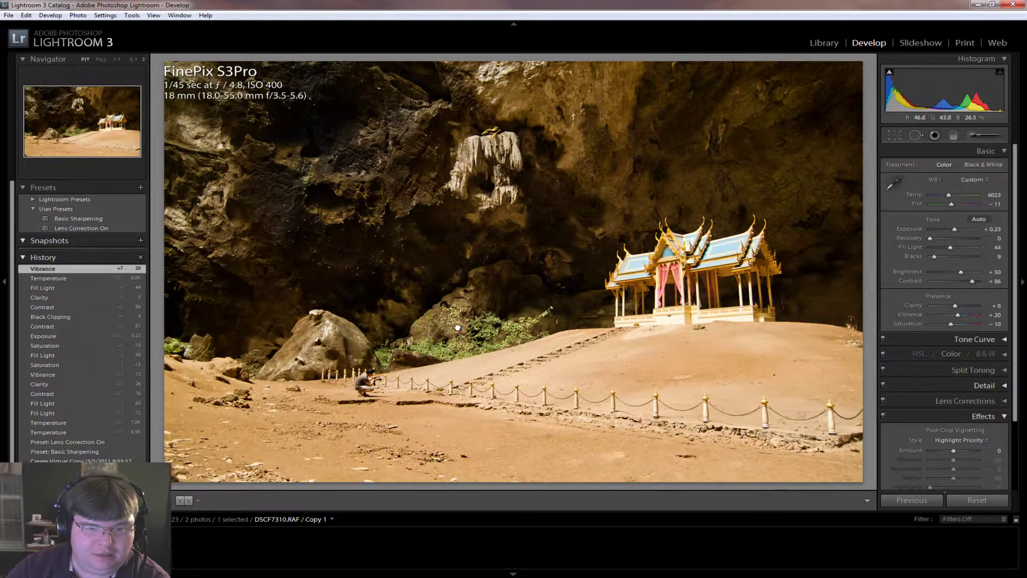
# - Examine the bushes, large boulder, stalactites and dark cave wall at 3:1
pyautogui.click(457, 328)
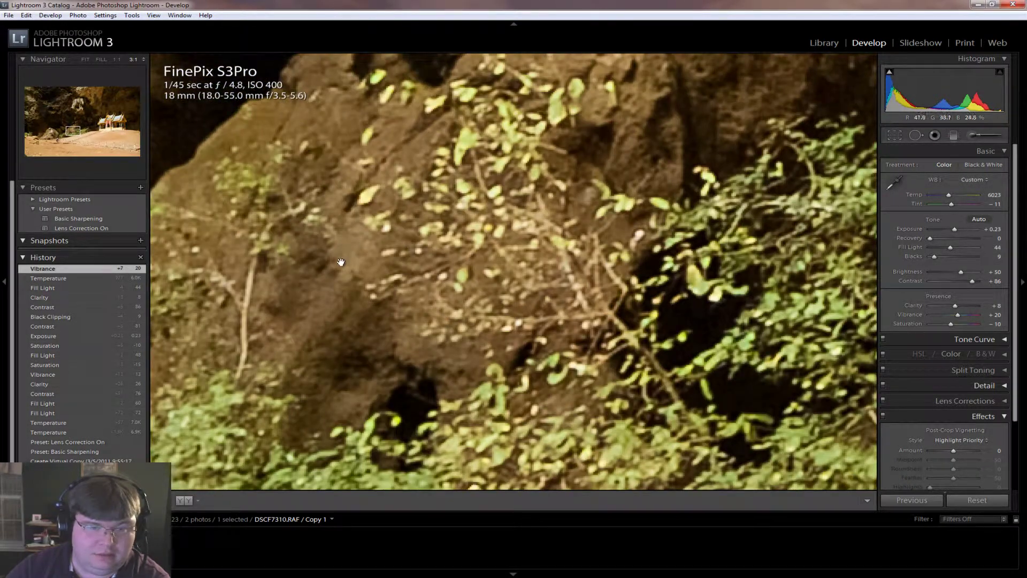
pyautogui.click(241, 333)
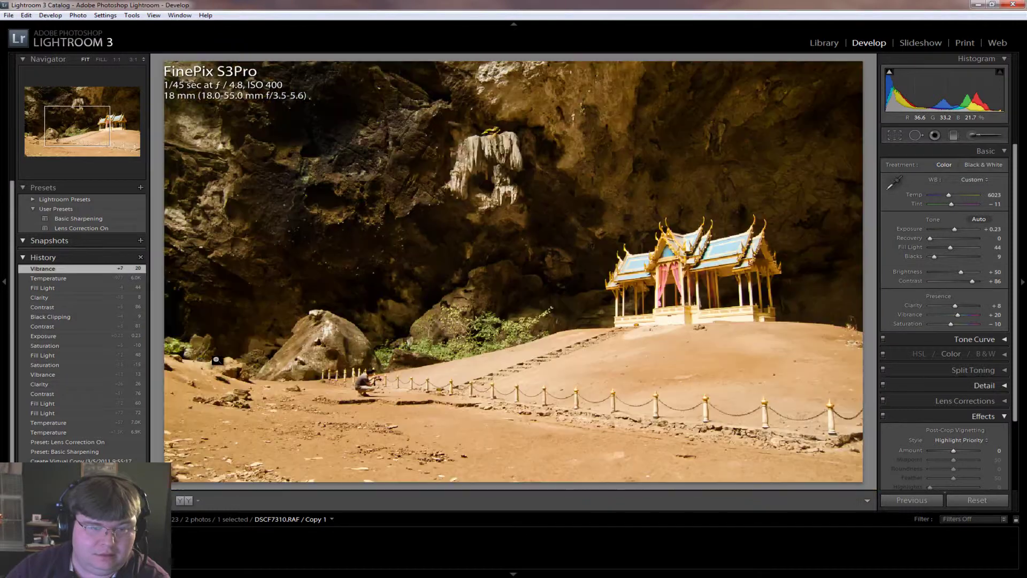
pyautogui.click(326, 336)
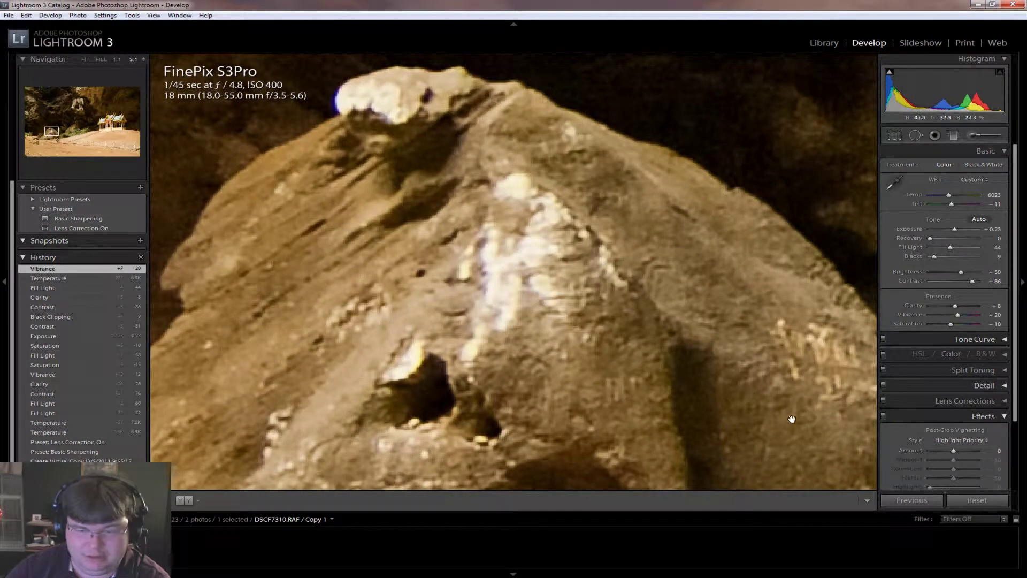
pyautogui.click(630, 429)
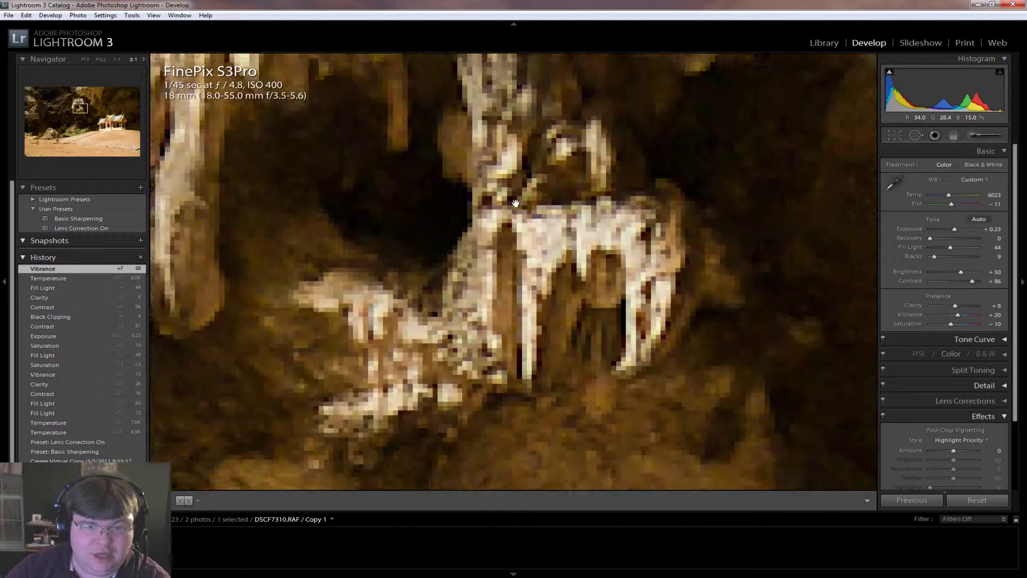
pyautogui.click(502, 196)
pyautogui.click(489, 259)
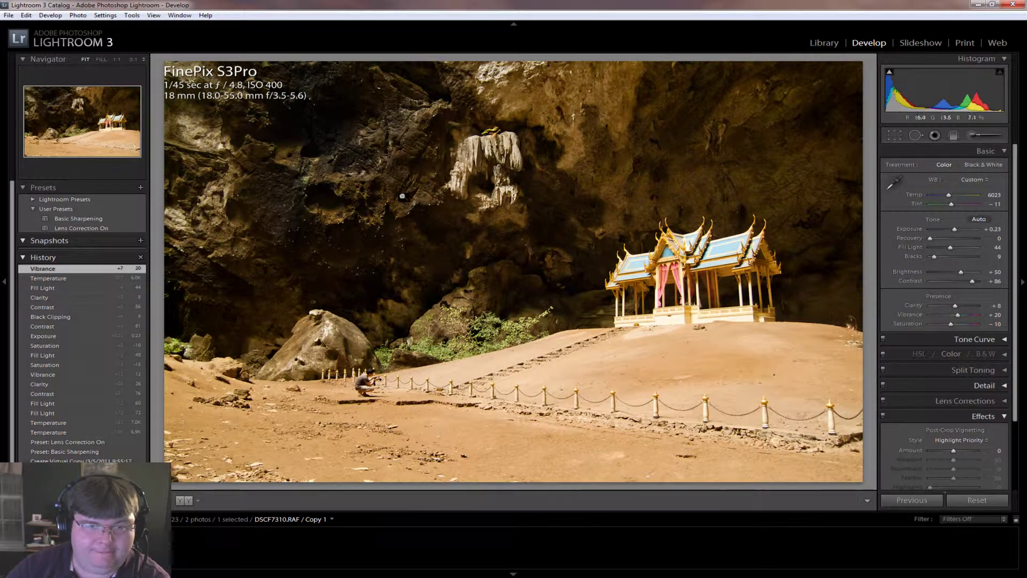
pyautogui.click(401, 196)
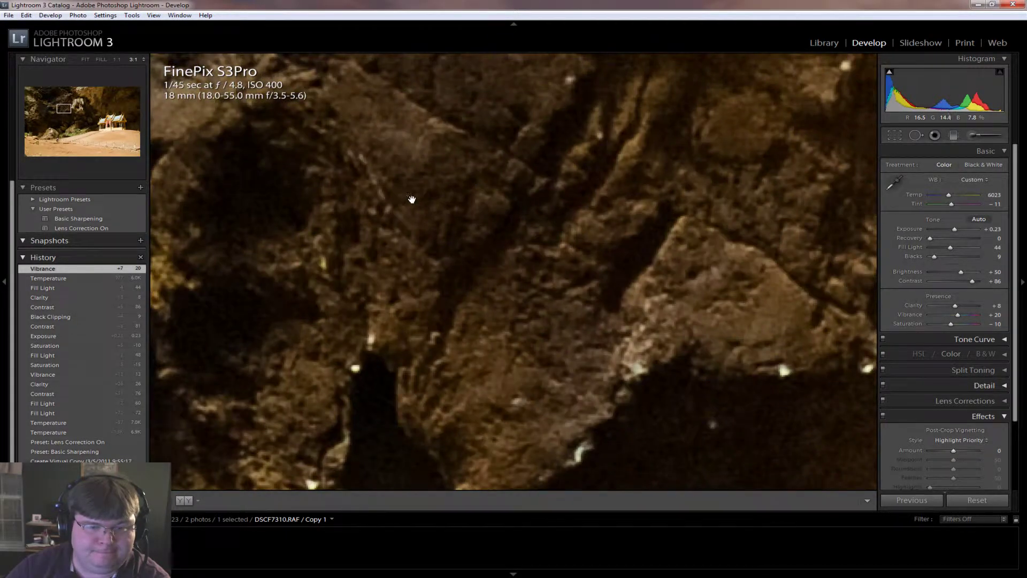
pyautogui.click(571, 265)
# - Sharpen the photo with Amount 74 and Masking 79, checking the edge mask on the pavilion roof at 3:1
pyautogui.scroll(-3, 1018, 334)
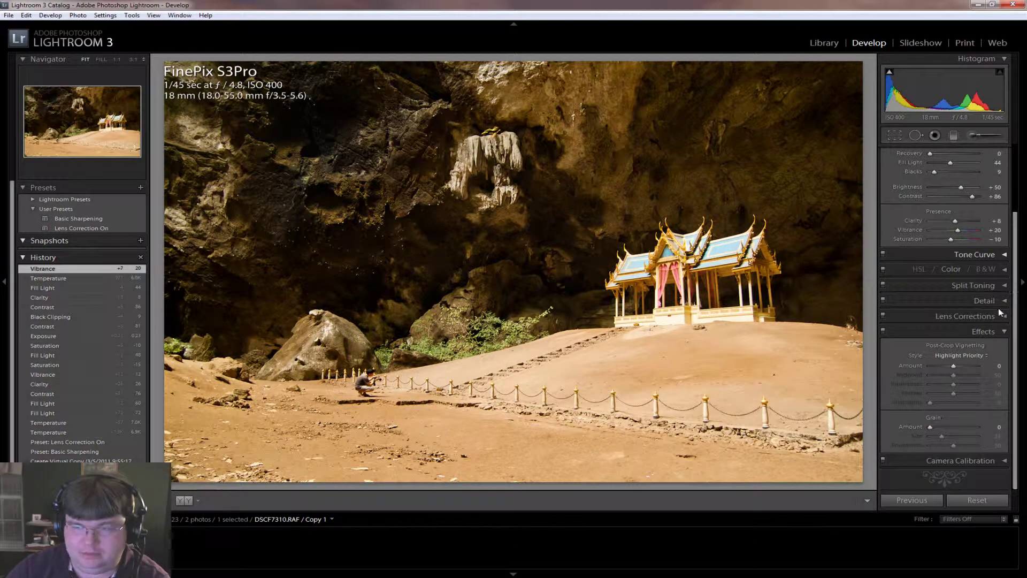
pyautogui.click(983, 301)
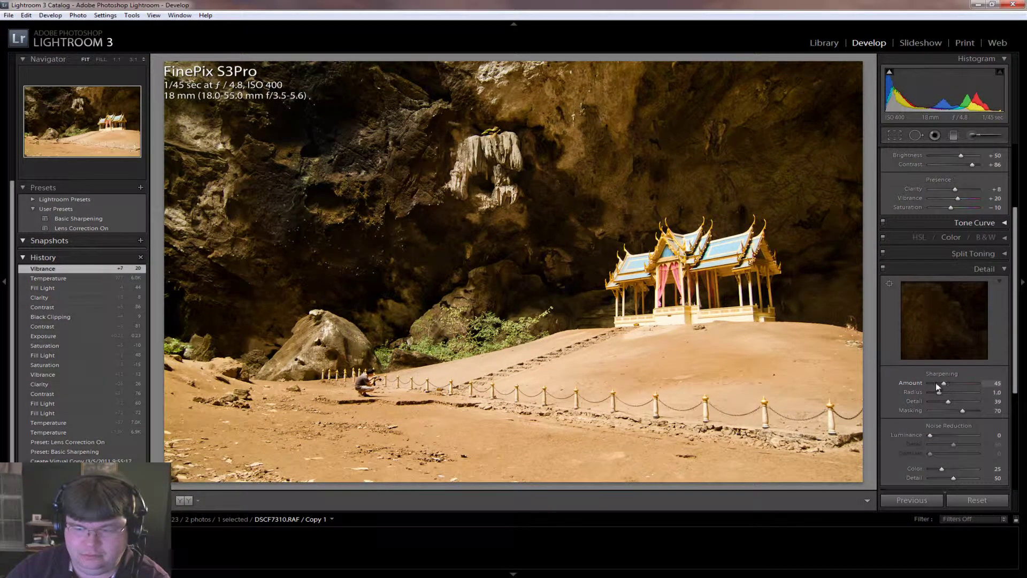
pyautogui.click(685, 251)
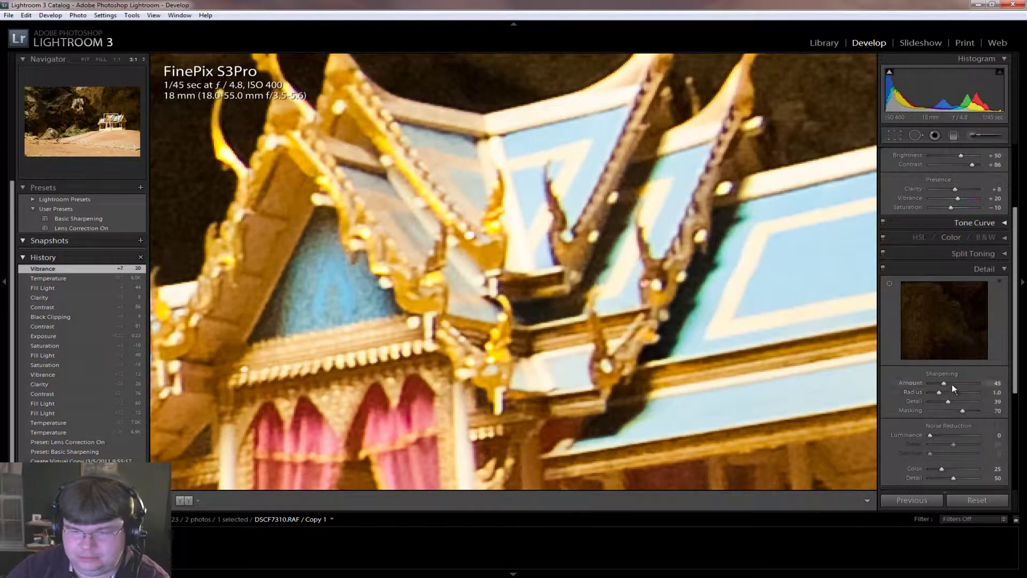
pyautogui.moveTo(946, 382); pyautogui.dragTo(954, 382)
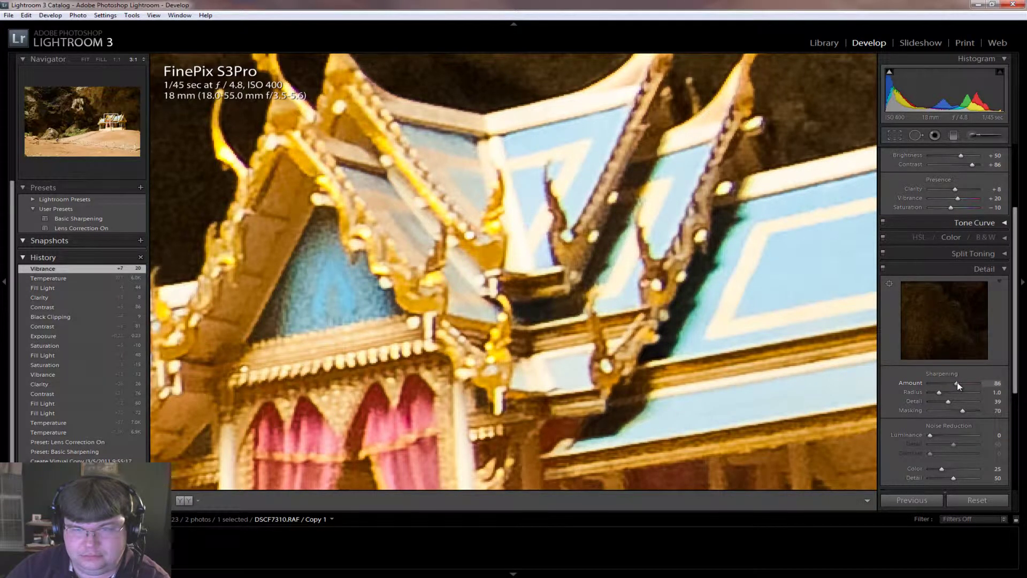
pyautogui.moveTo(958, 381); pyautogui.dragTo(966, 413)
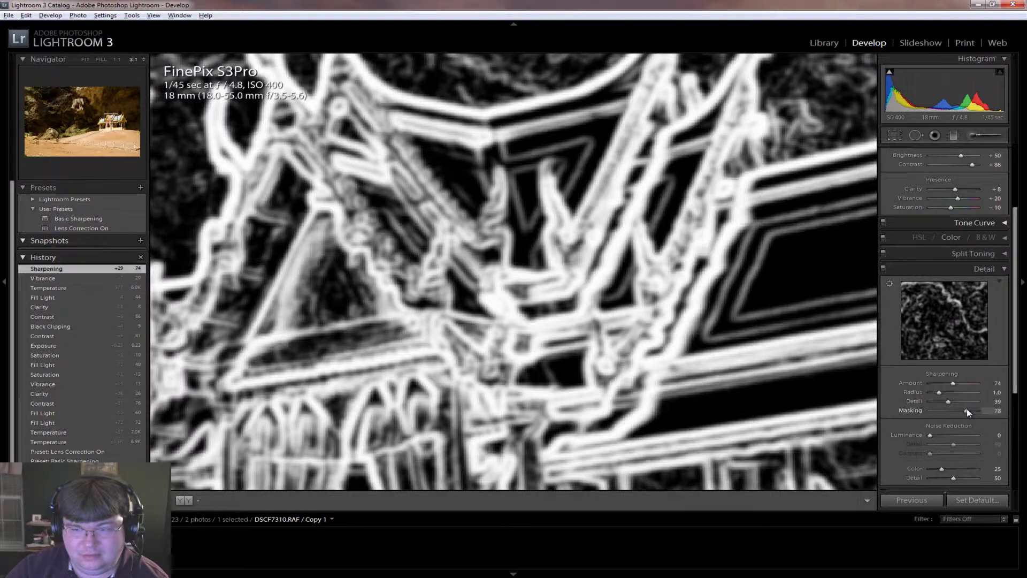
pyautogui.moveTo(967, 409); pyautogui.dragTo(967, 409)
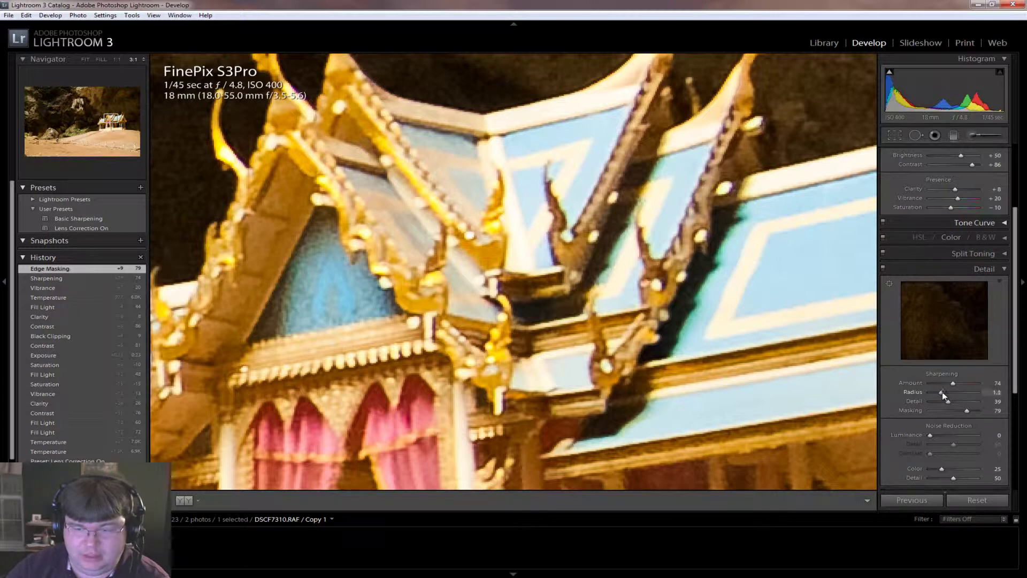
# - Set the sharpening Radius to 1.4 and Detail to 44, and return to the whole photo
pyautogui.moveTo(939, 391); pyautogui.dragTo(943, 394)
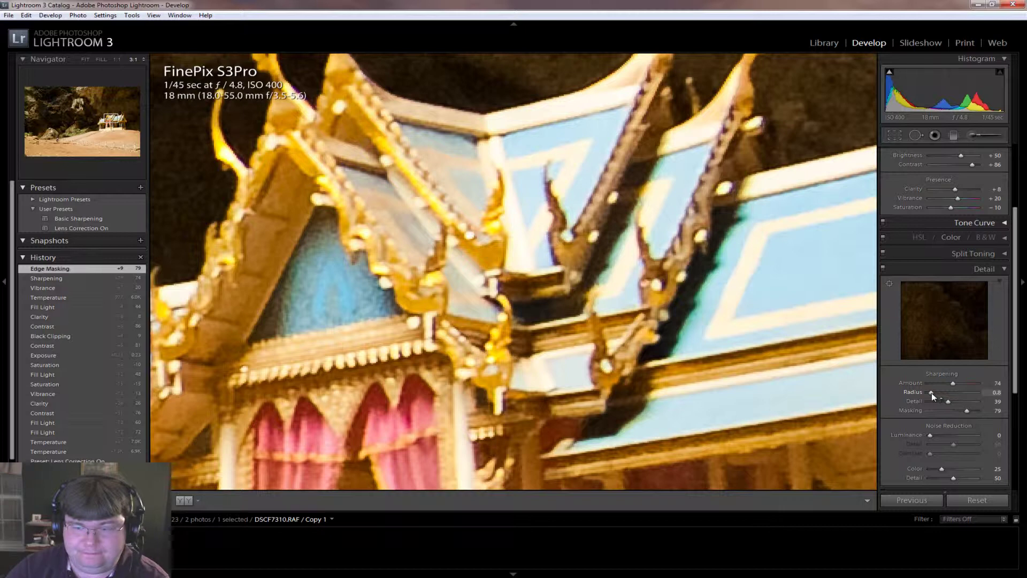
pyautogui.moveTo(944, 394); pyautogui.dragTo(938, 395)
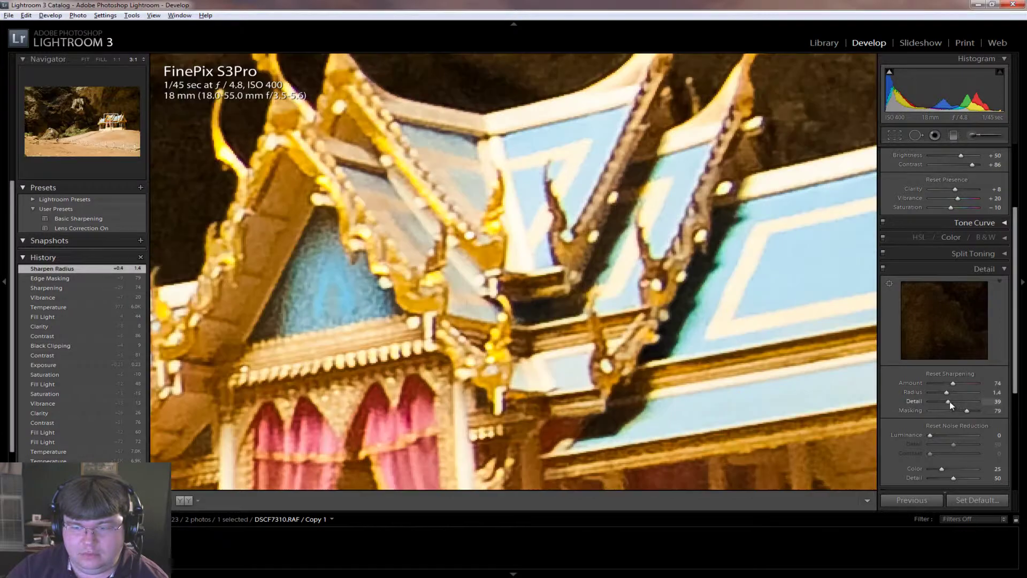
pyautogui.moveTo(949, 401)
pyautogui.mouseDown()
pyautogui.moveTo(932, 404)
pyautogui.moveTo(950, 402)
pyautogui.mouseUp()
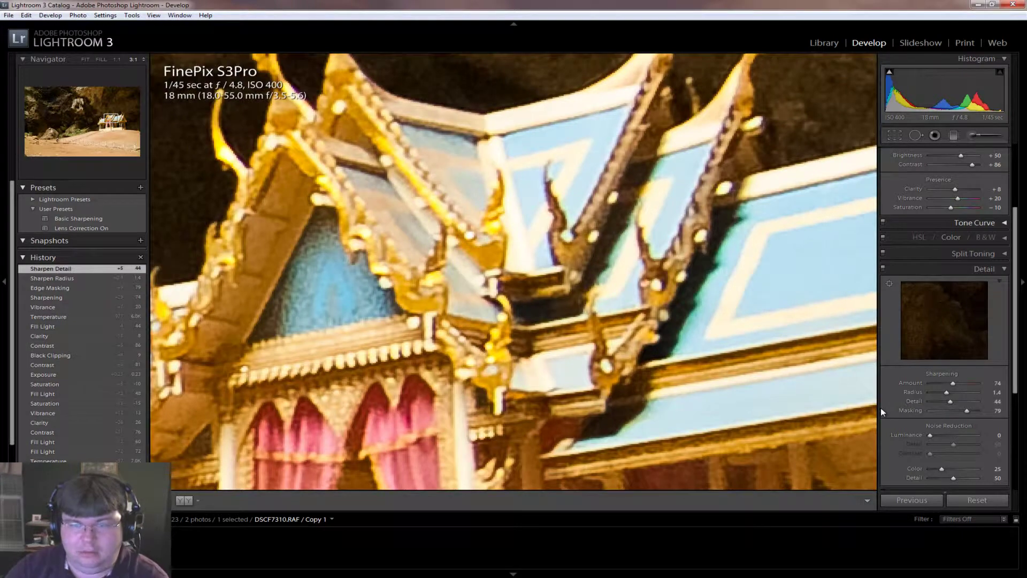
pyautogui.click(578, 336)
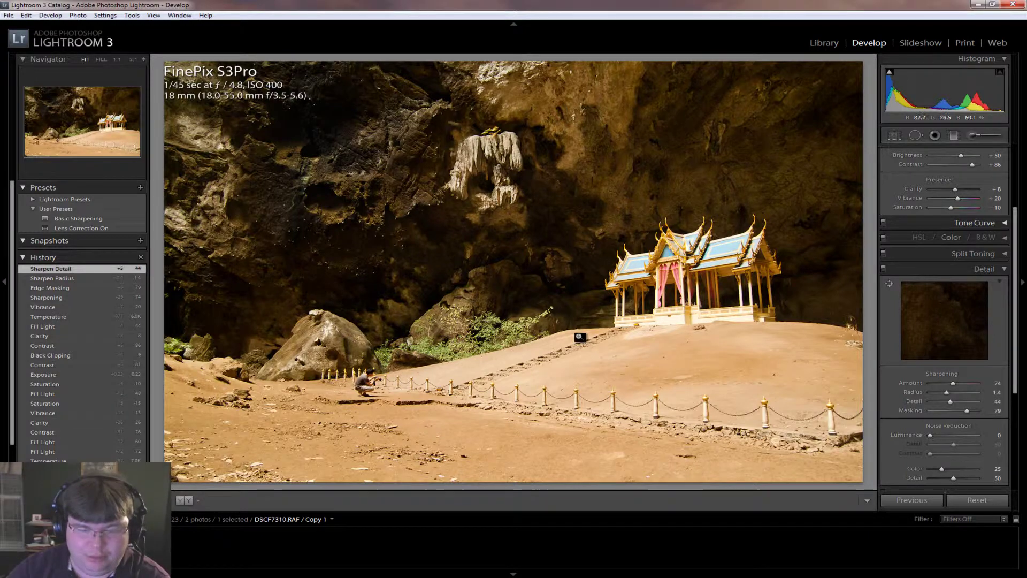
# - Check the sharpening on the rocky path and the pavilion's base at 3:1
pyautogui.click(596, 344)
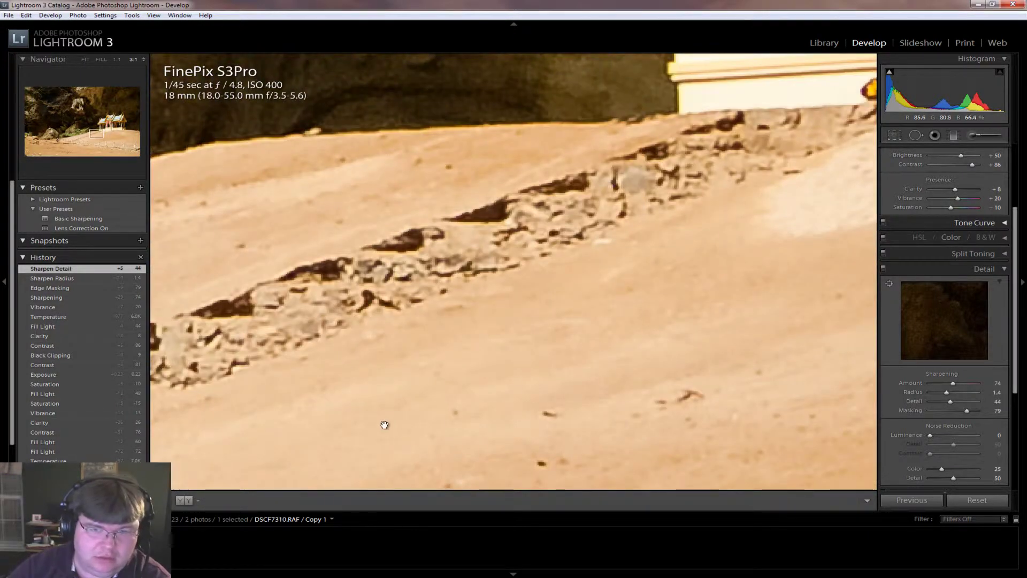
pyautogui.moveTo(254, 336); pyautogui.dragTo(597, 296)
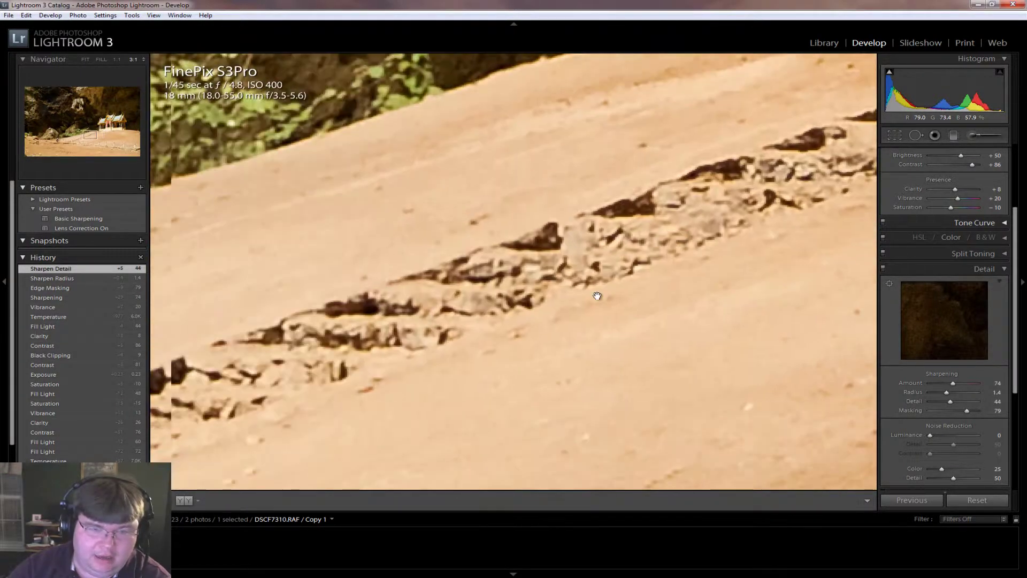
pyautogui.click(515, 313)
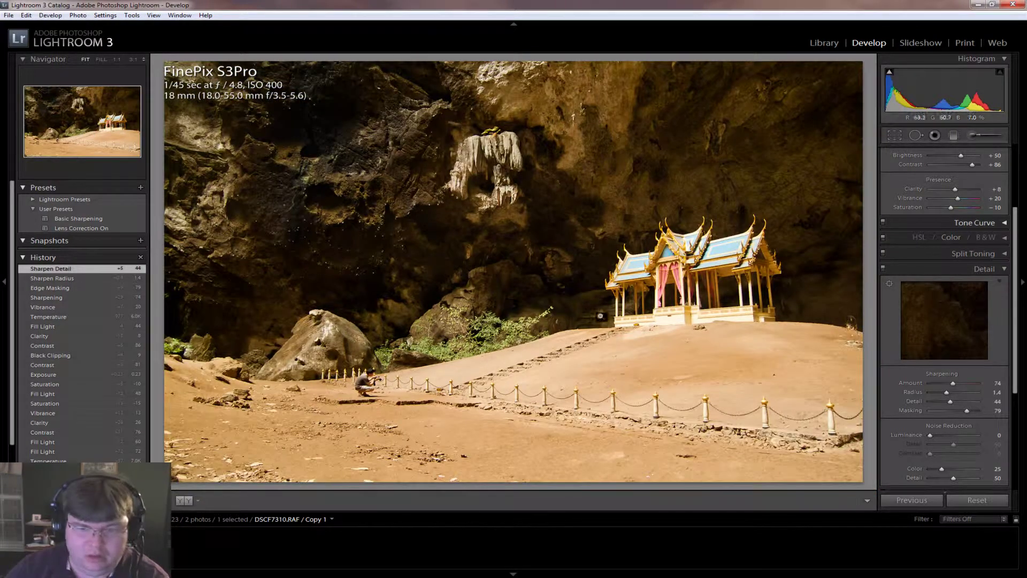
pyautogui.click(635, 323)
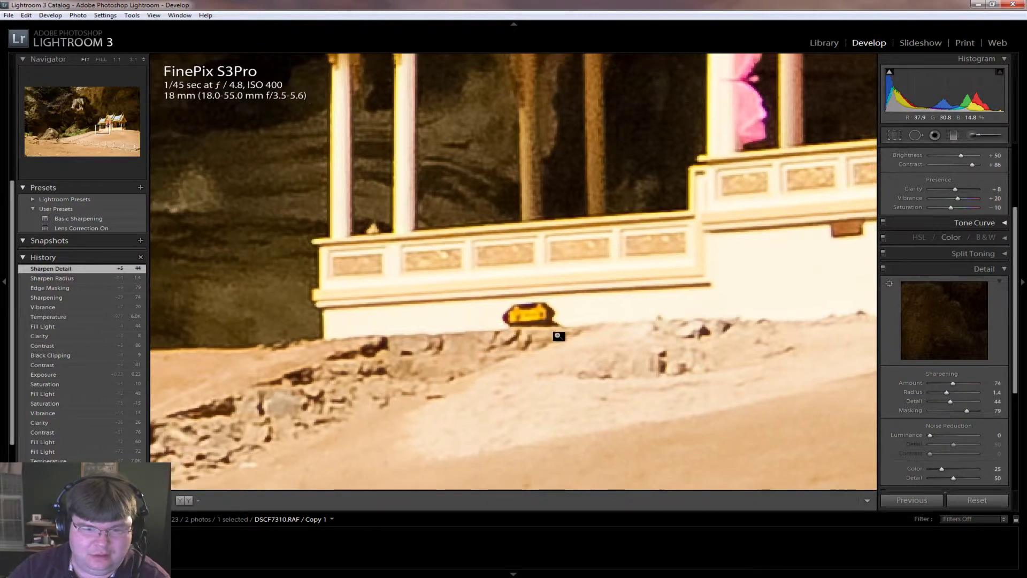
pyautogui.click(557, 332)
pyautogui.click(697, 334)
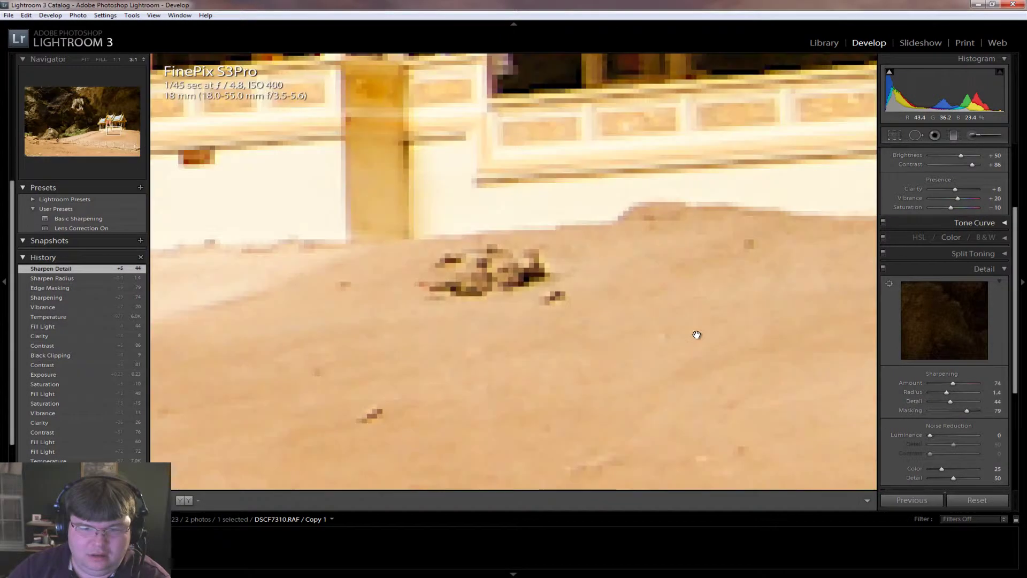
pyautogui.click(537, 291)
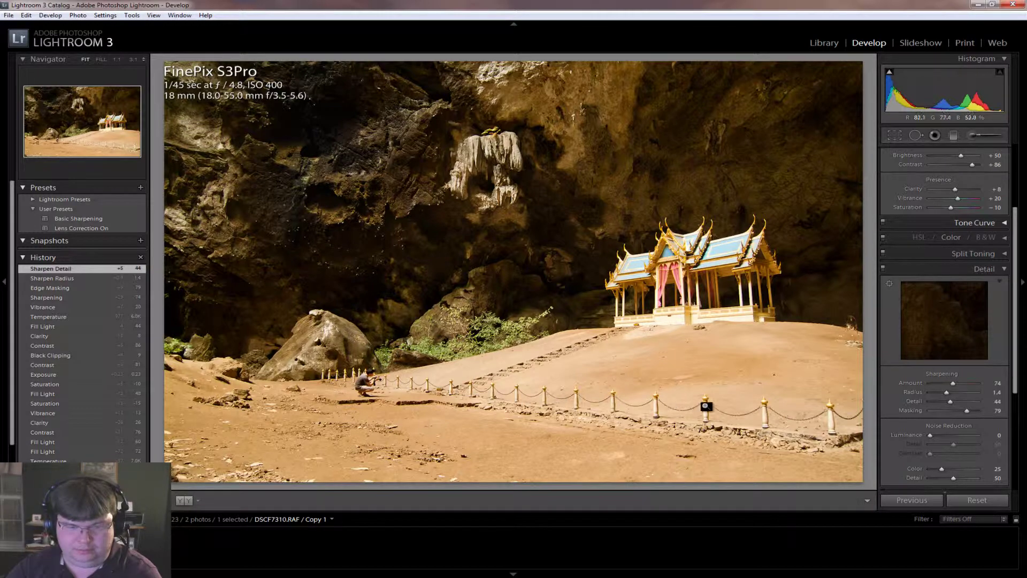
# - Check the sharpening on the fence posts, chains and stone ledge at 3:1
pyautogui.click(764, 408)
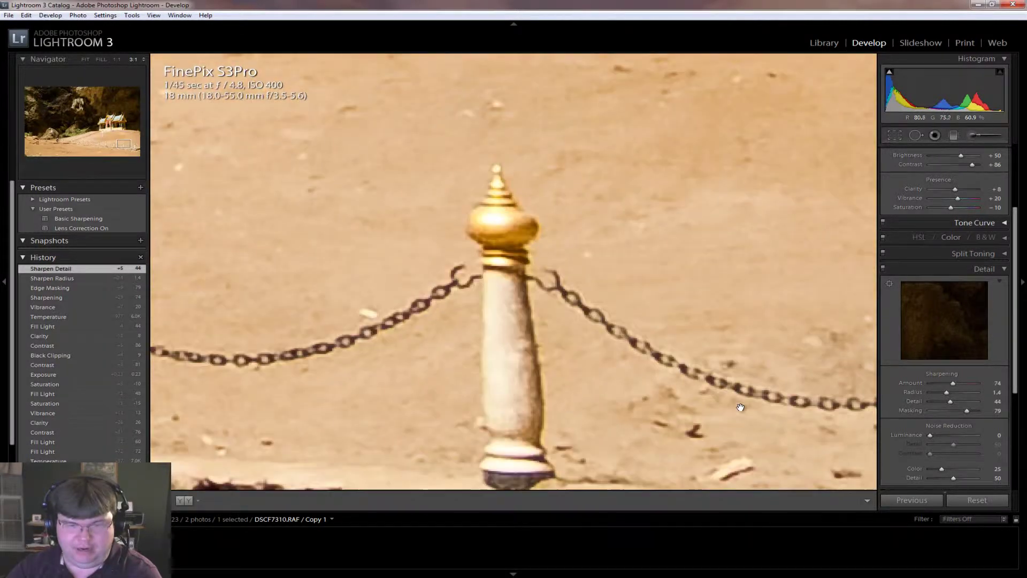
pyautogui.click(436, 330)
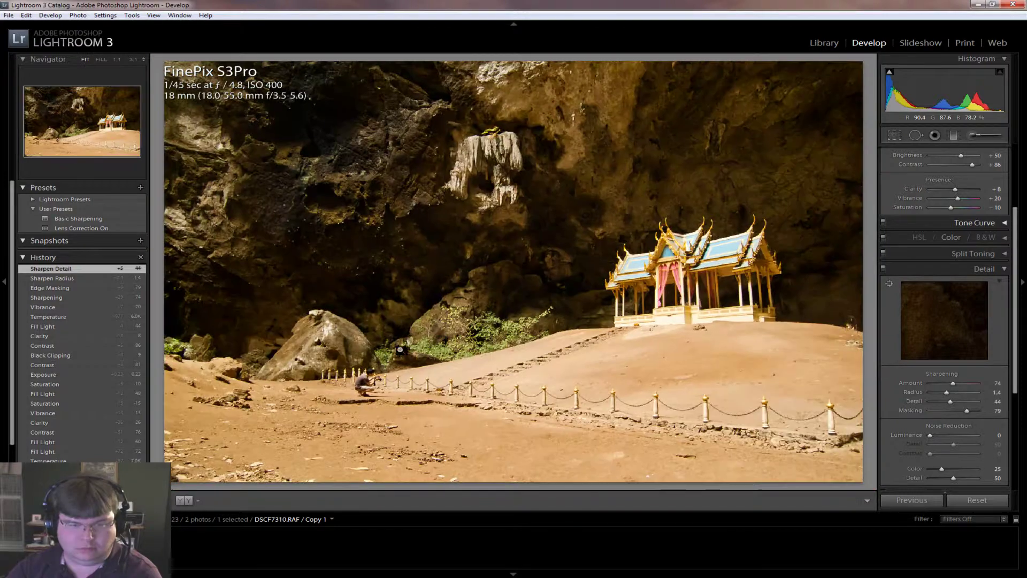
pyautogui.click(760, 439)
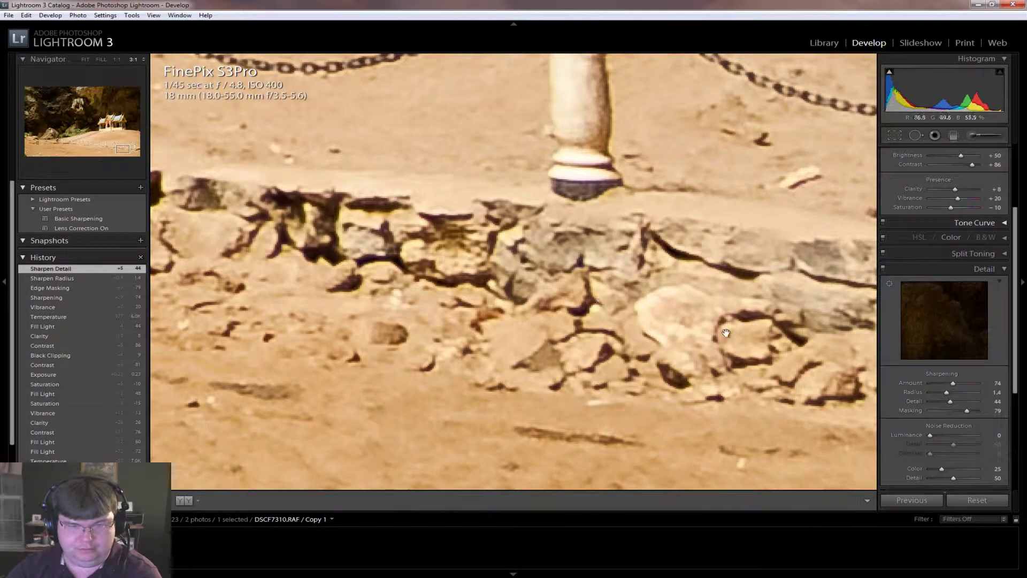
pyautogui.click(561, 317)
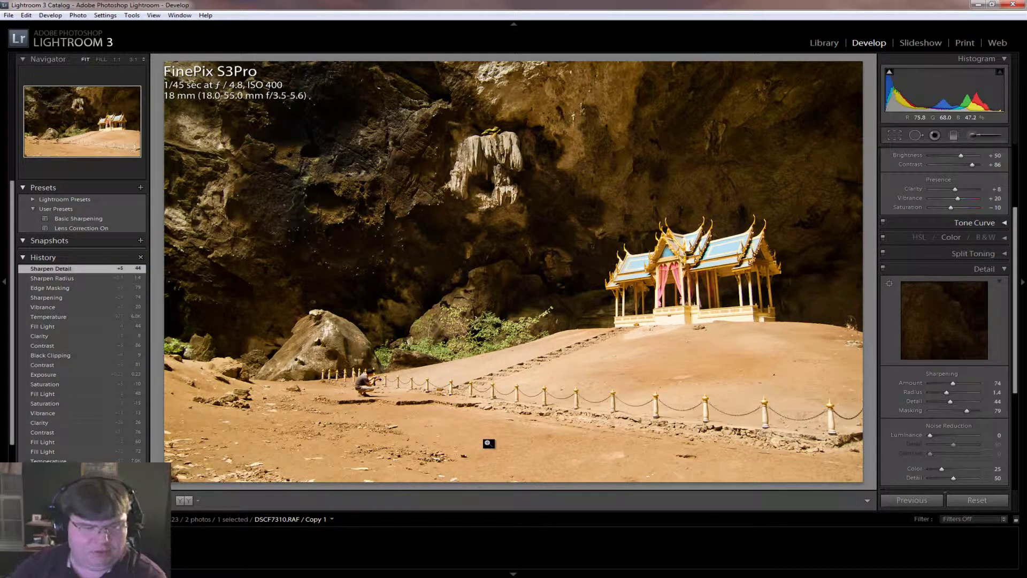
pyautogui.click(498, 382)
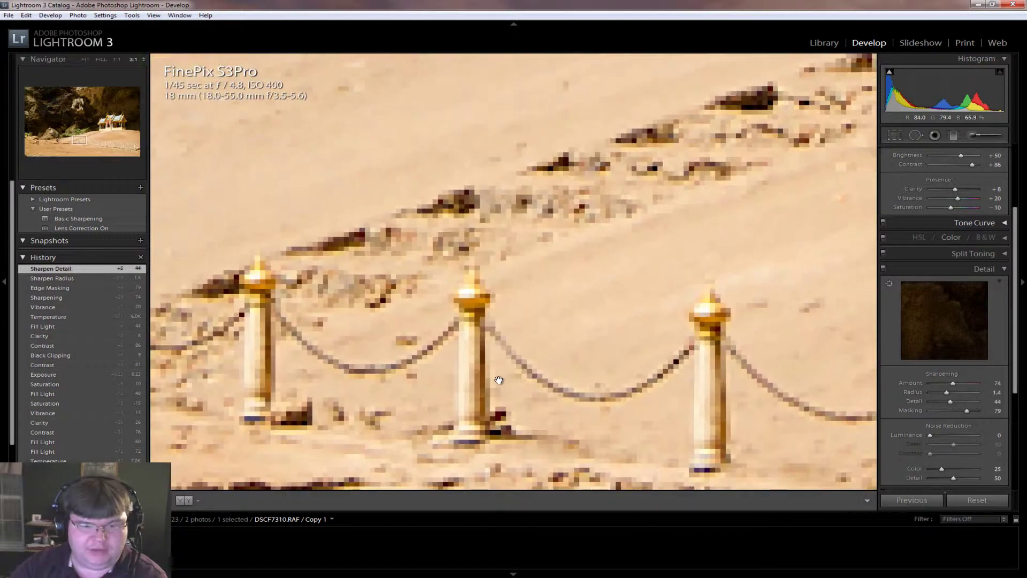
pyautogui.click(550, 261)
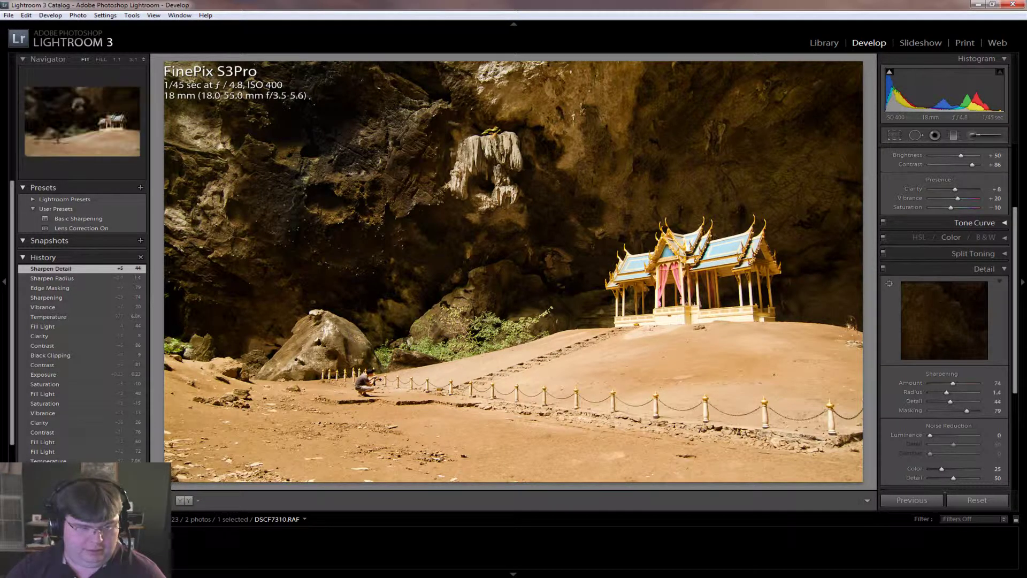
# - Select both the original photo and its virtual copy, and turn on the Before & After comparison
pyautogui.hotkey('ctrl', 'a')
pyautogui.click(185, 502)
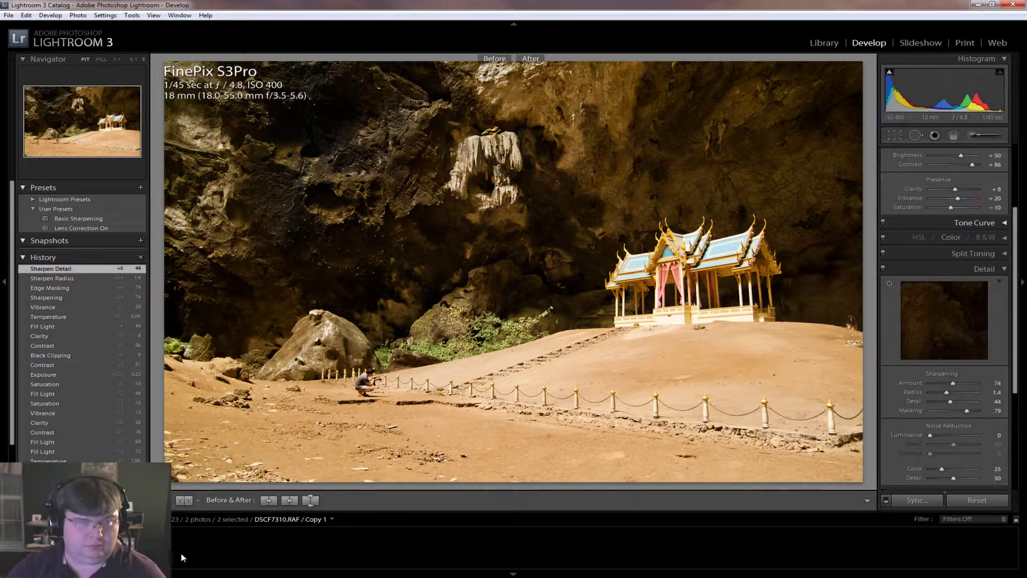